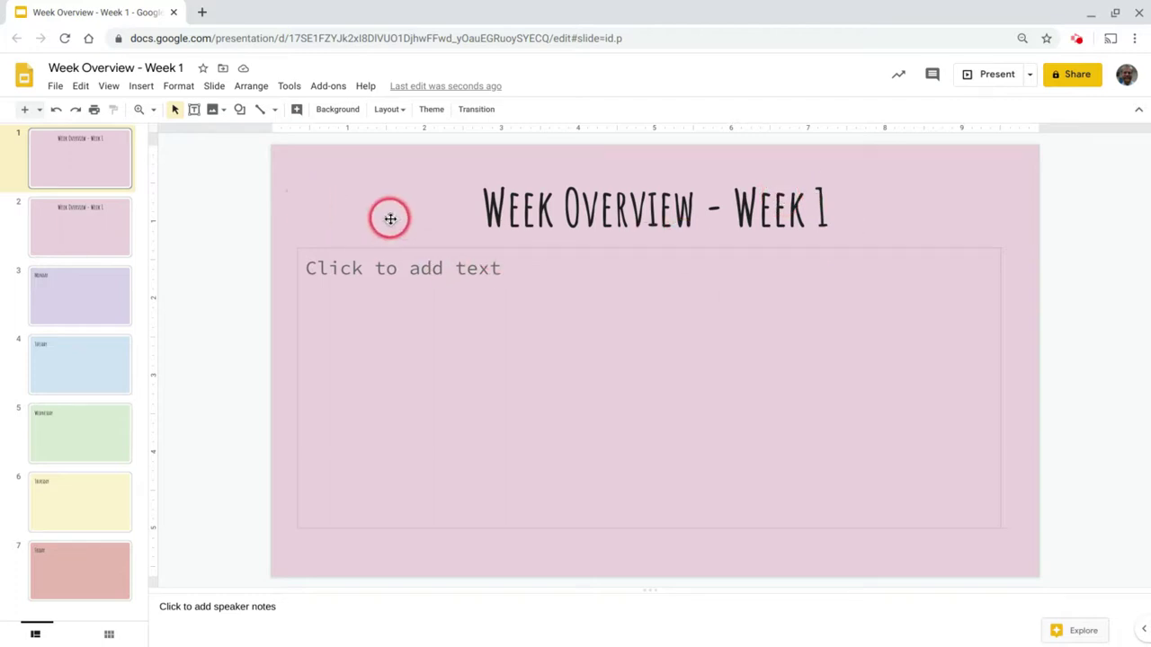
- Open the Shape tool's menu on slide 1 of 'Week Overview - Week 1'
click(240, 110)
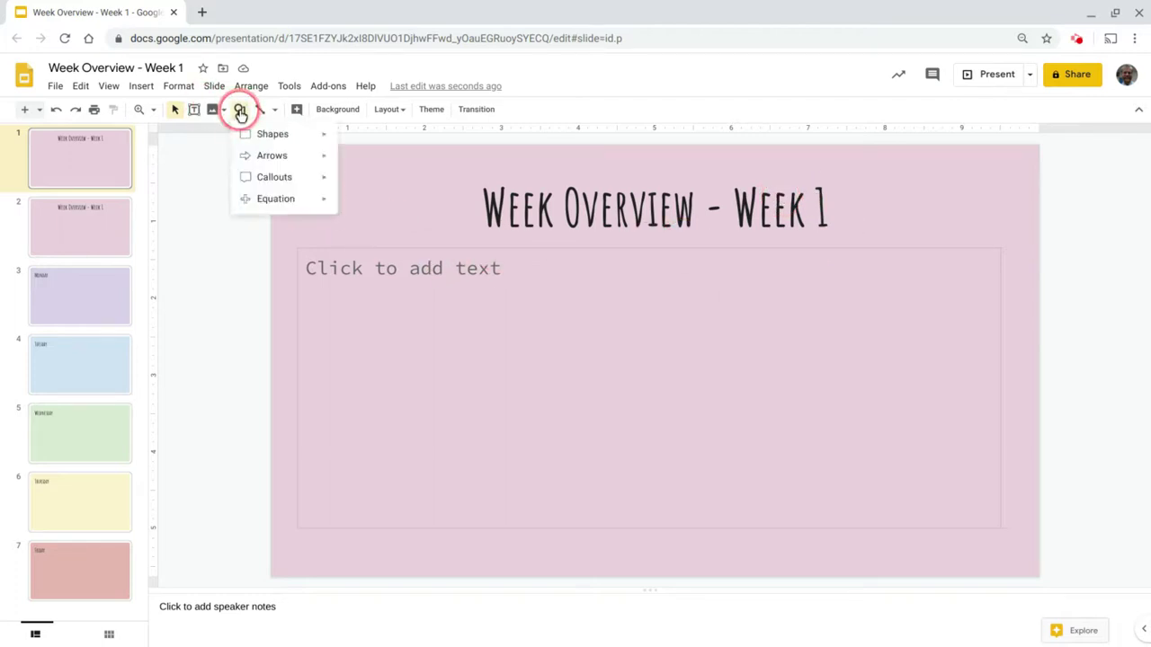
- Draw a round same-side corner rectangle near the slide's right side labelled 'Overview'
mouse_move(259, 135)
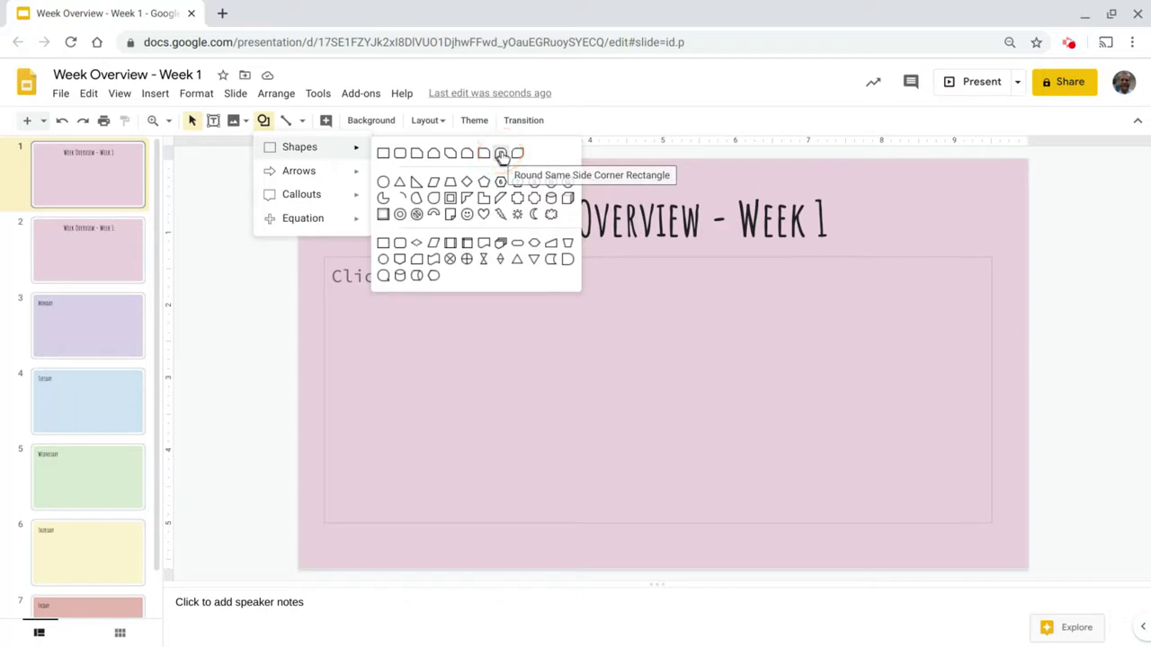
click(500, 155)
drag(860, 314, 953, 357)
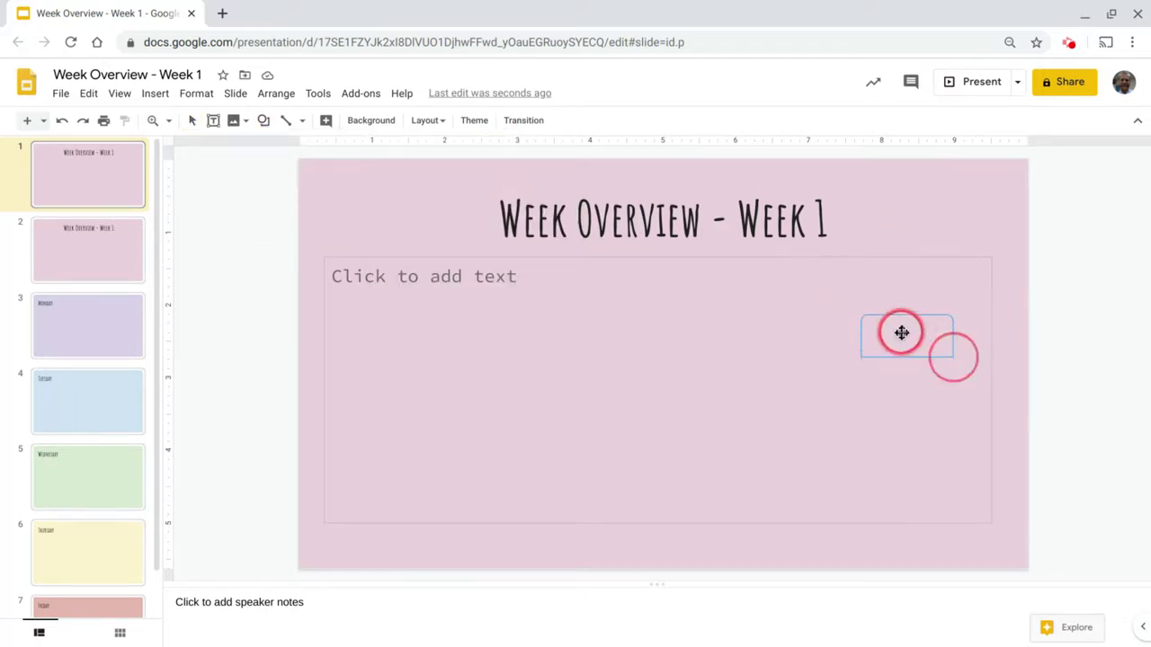
click(902, 333)
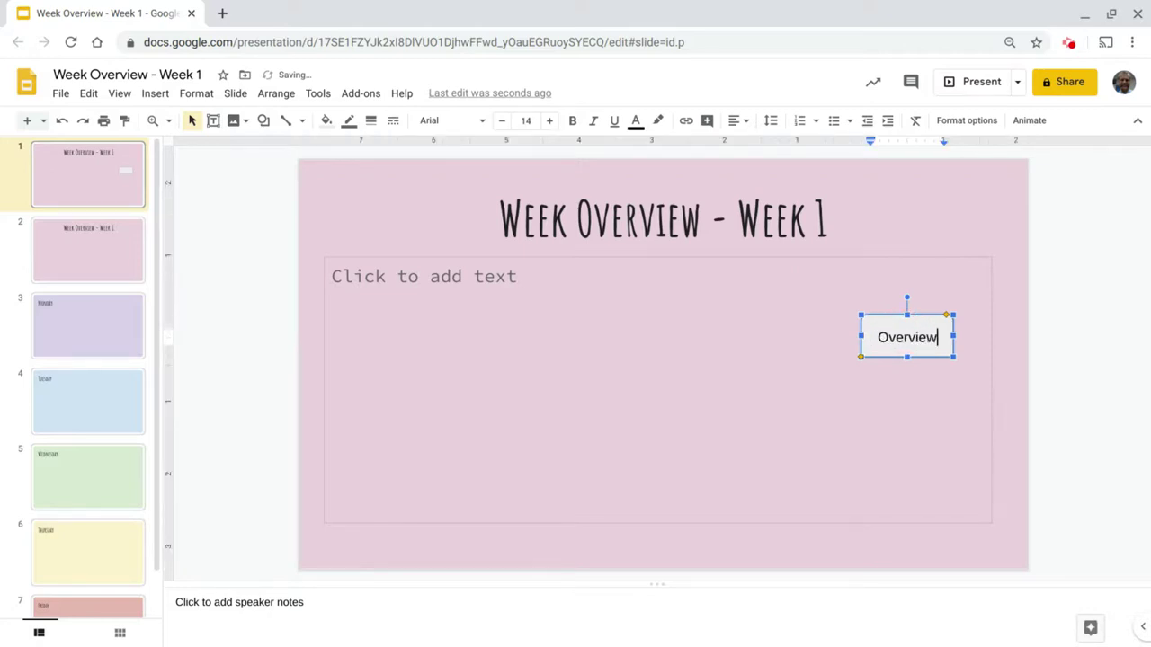
click(1004, 386)
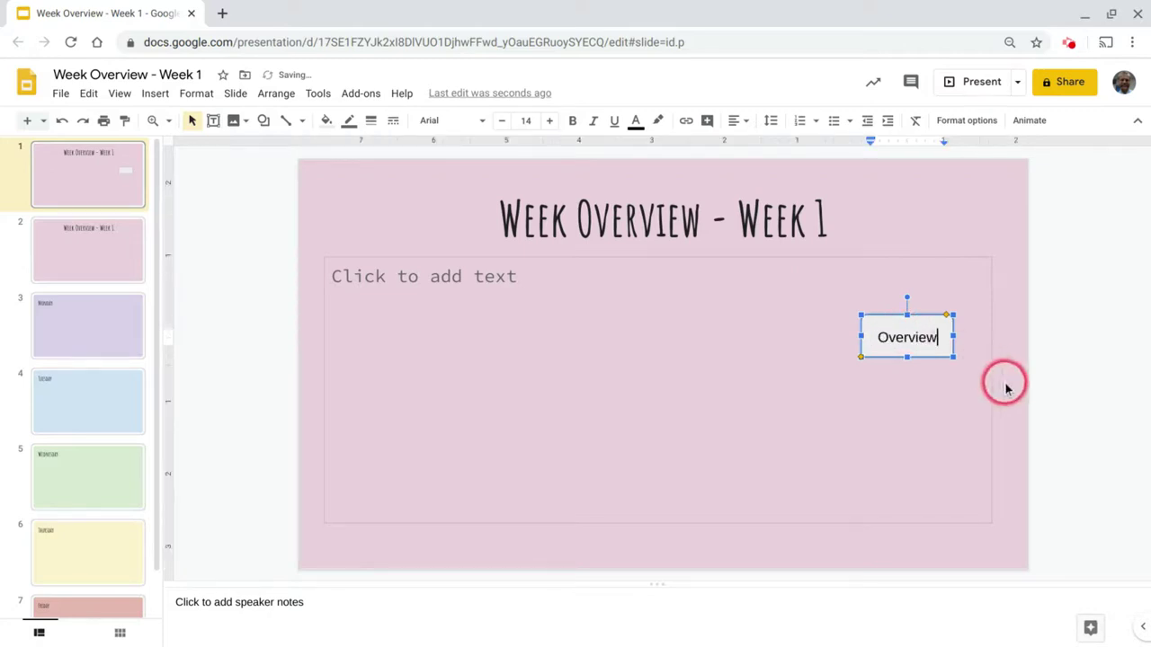
- Rotate the Overview shape 90° clockwise and move it to the slide's top-right edge
click(940, 322)
key(ctrl+alt+Right)
key(ctrl+alt+Right)
key(ctrl+alt+Right)
key(ctrl+alt+Right)
key(ctrl+alt+Right)
key(ctrl+alt+Right)
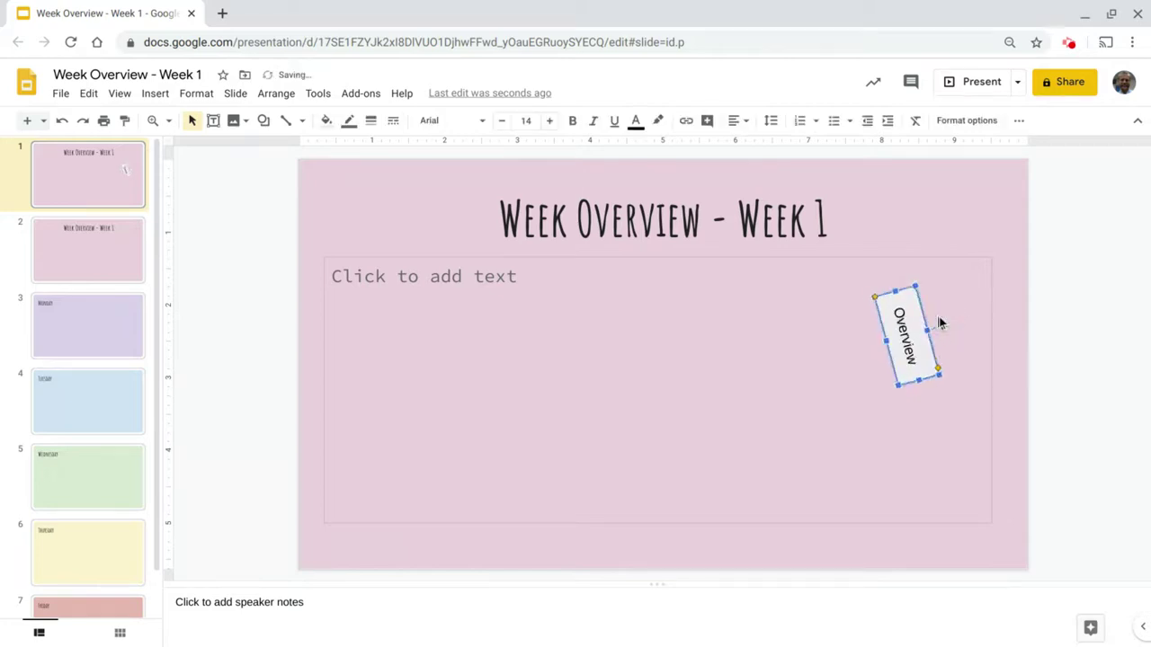
drag(932, 320, 1069, 308)
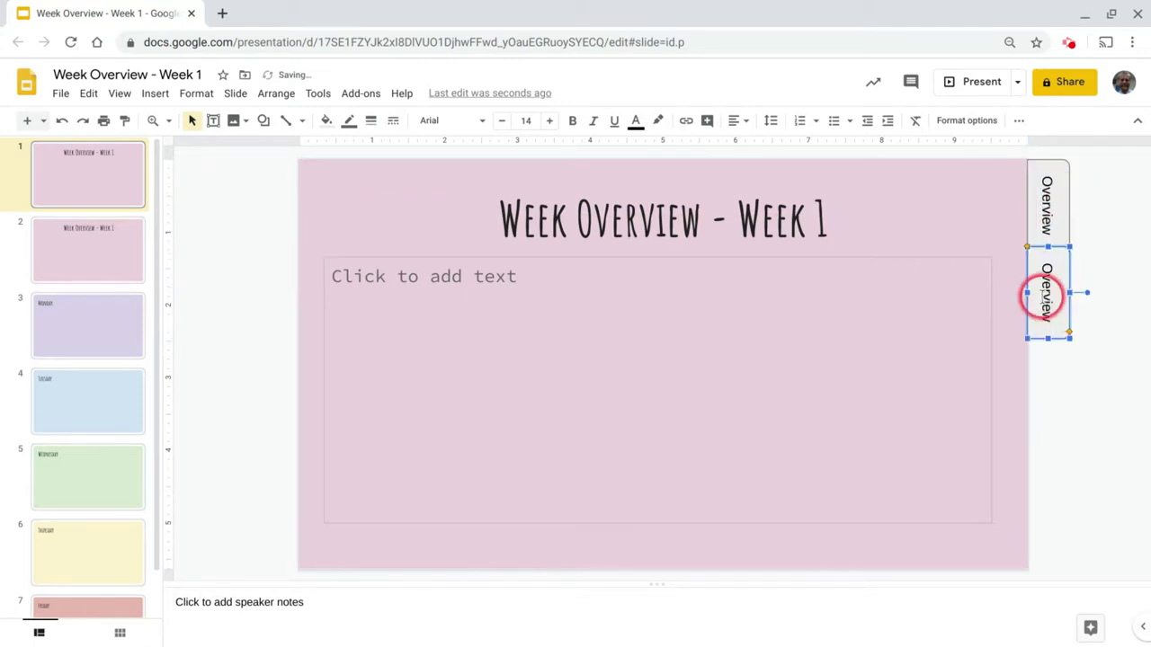
- Rename the copied tab to 'Mon' and line it up under the Overview tab
double_click(1043, 294)
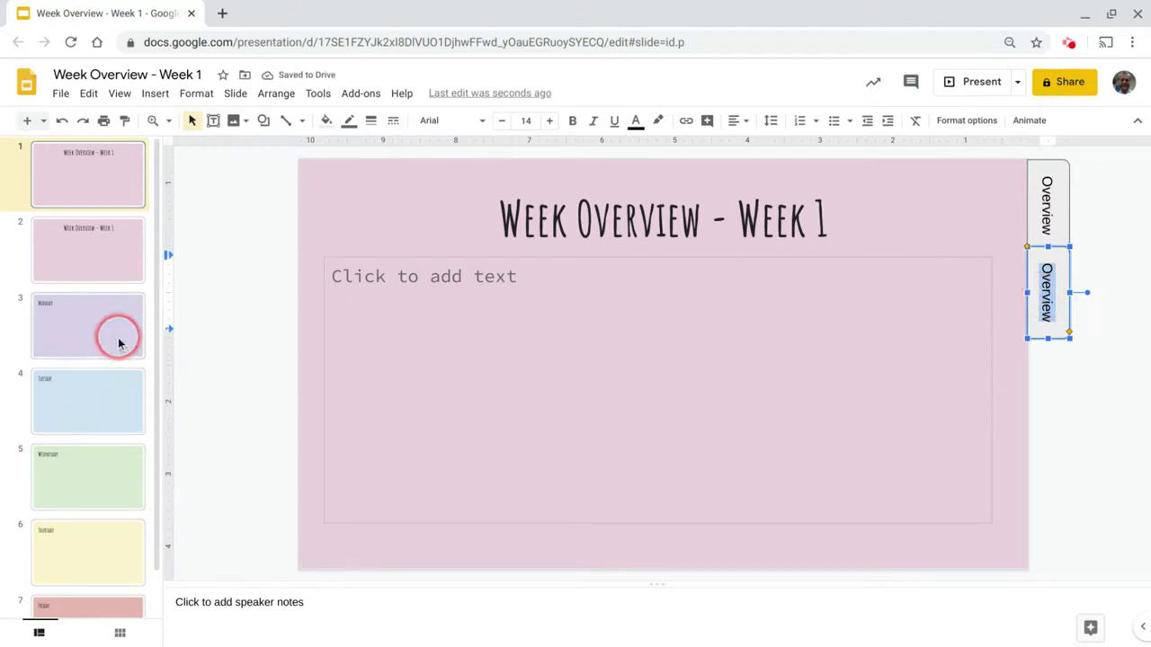
text(Mon)
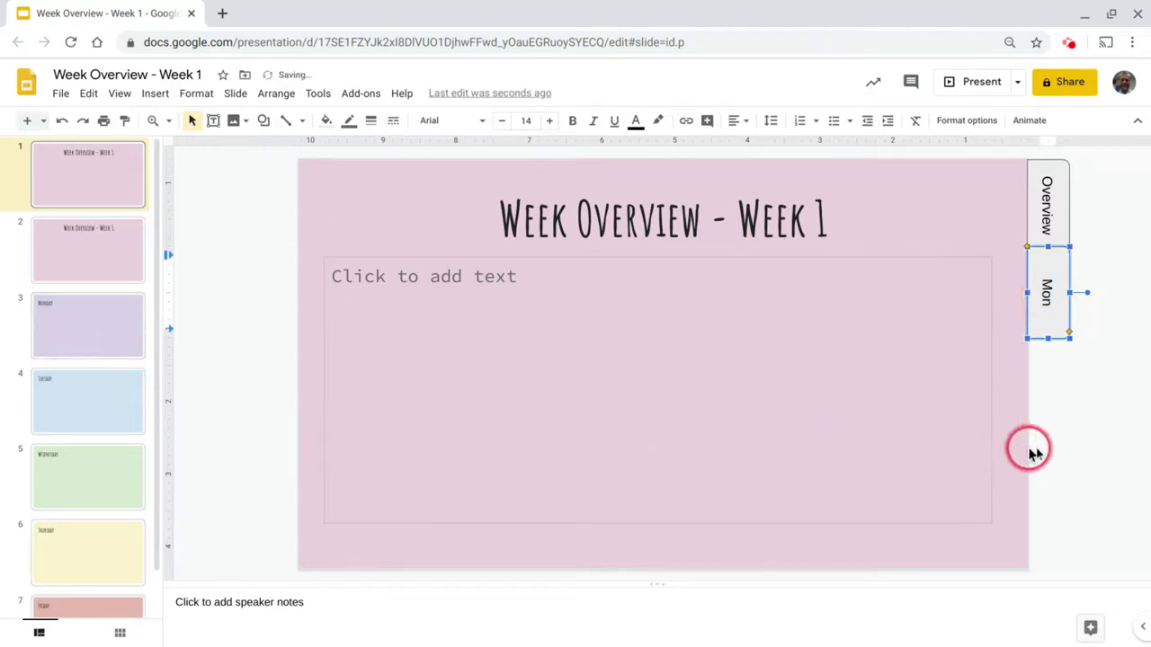
click(1075, 437)
drag(1068, 323, 1048, 309)
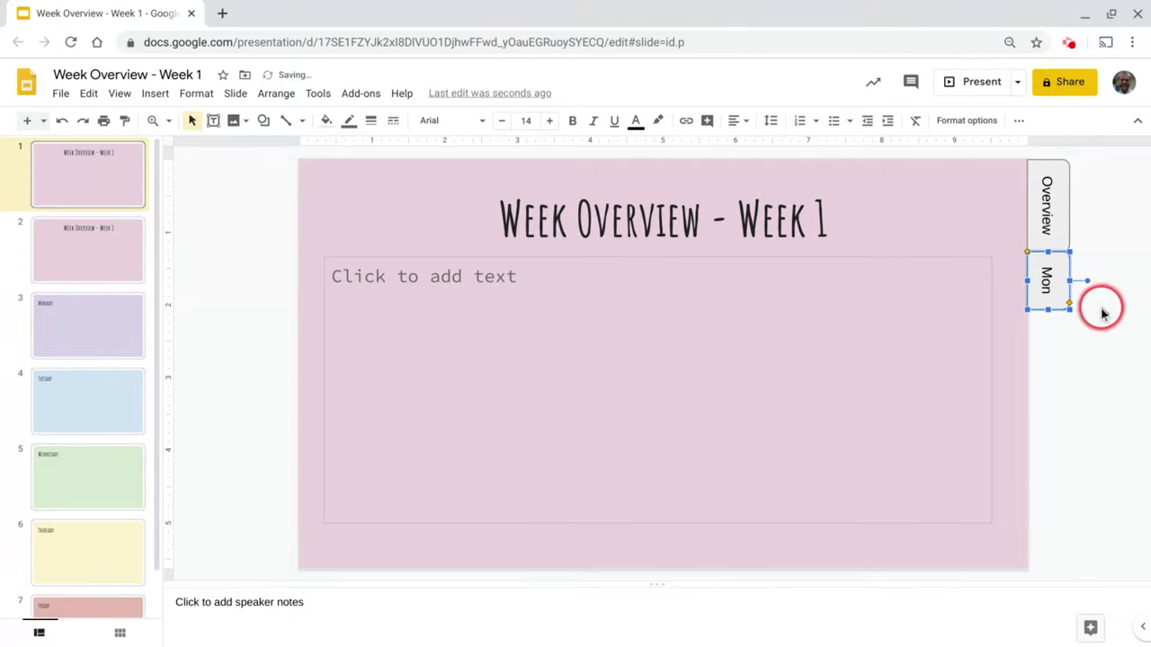
drag(1071, 295, 1057, 342)
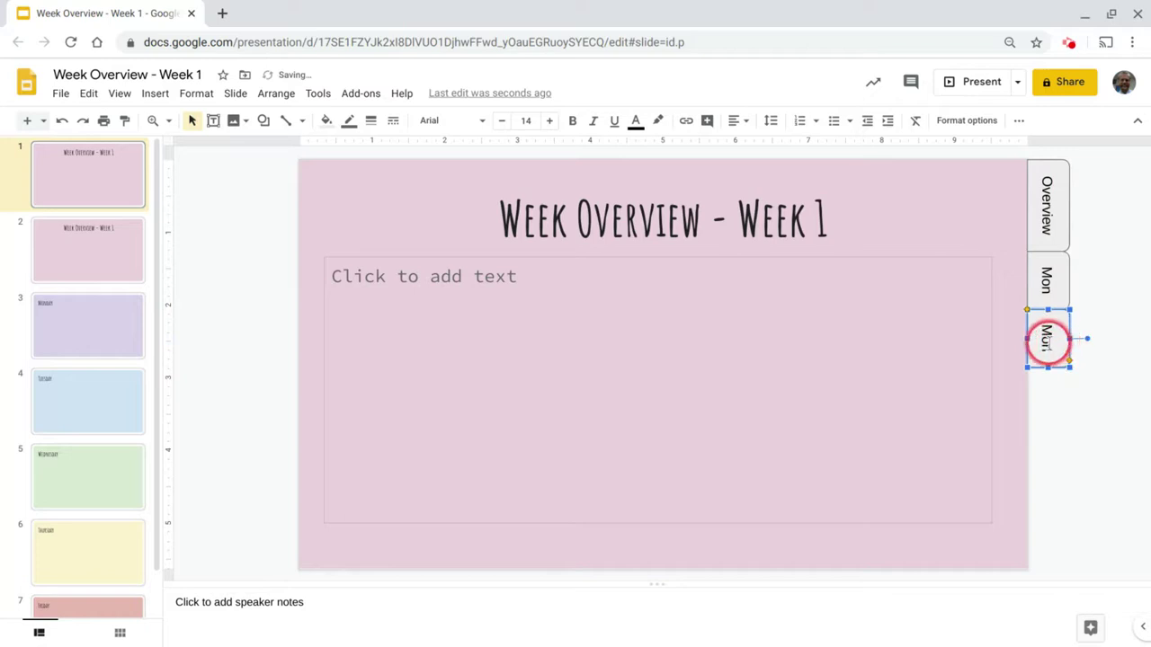
- Rename the third tab to 'Tues', delete the duplicate slide, and select the Mon–Fri tabs
double_click(1047, 339)
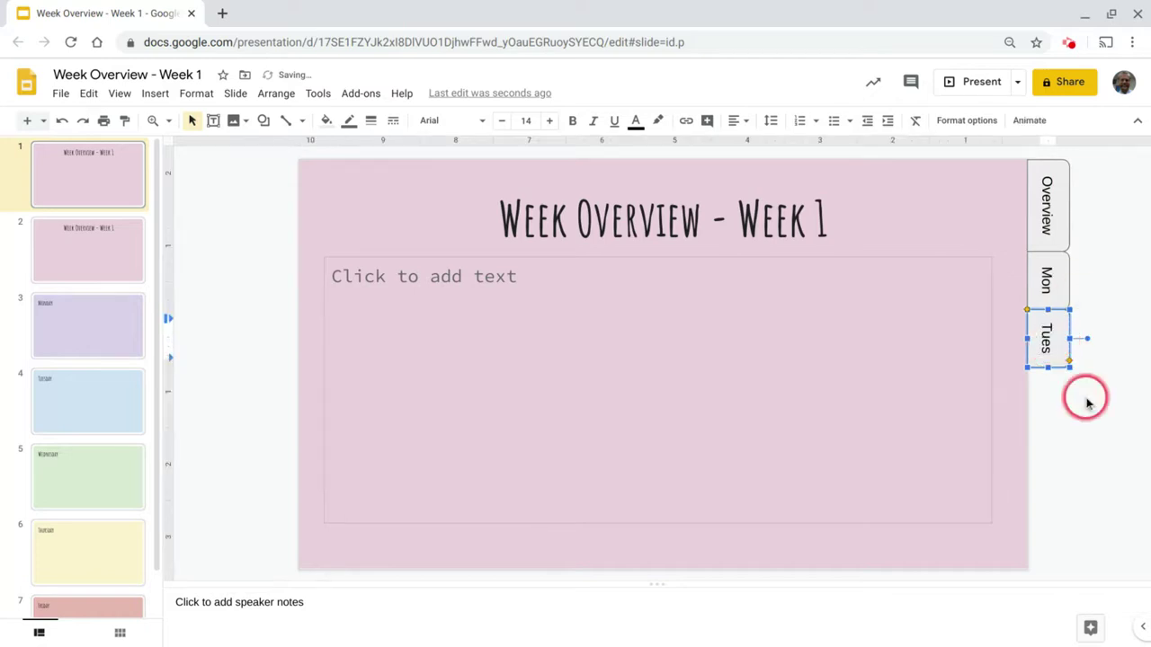
click(1075, 424)
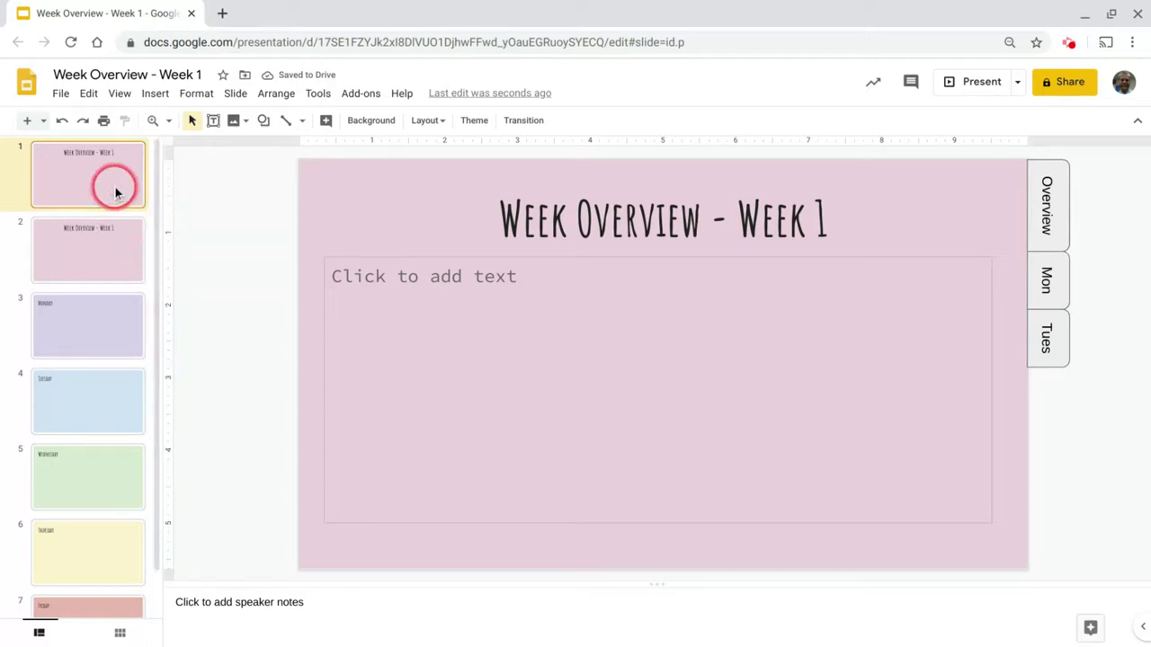
key(Delete)
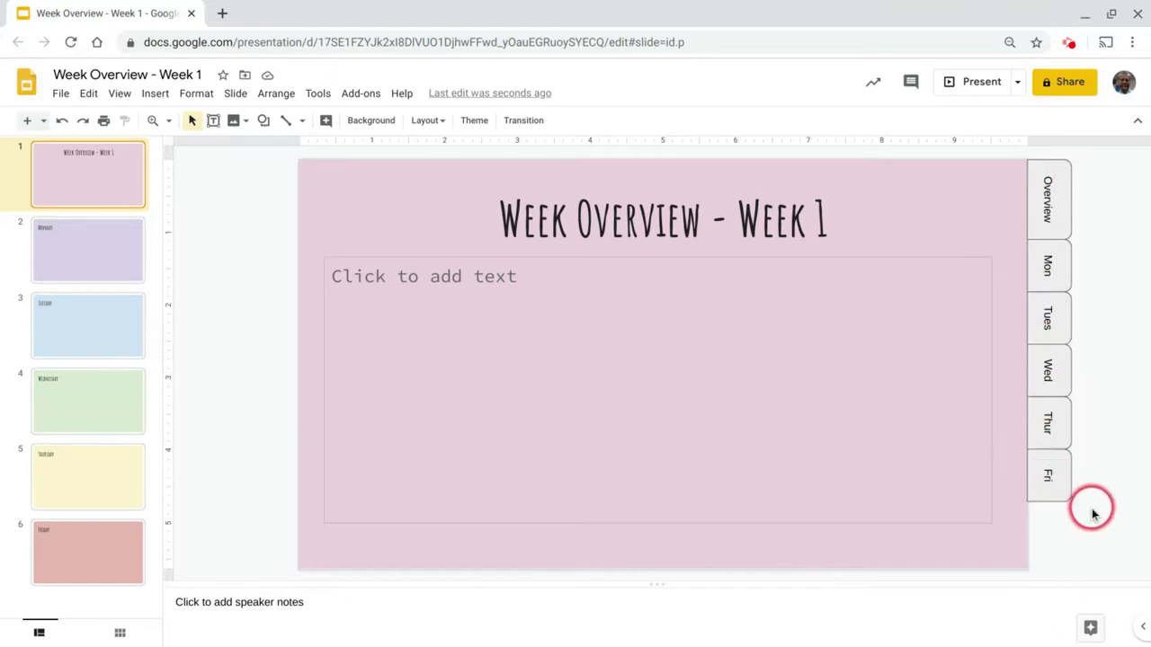
click(1061, 500)
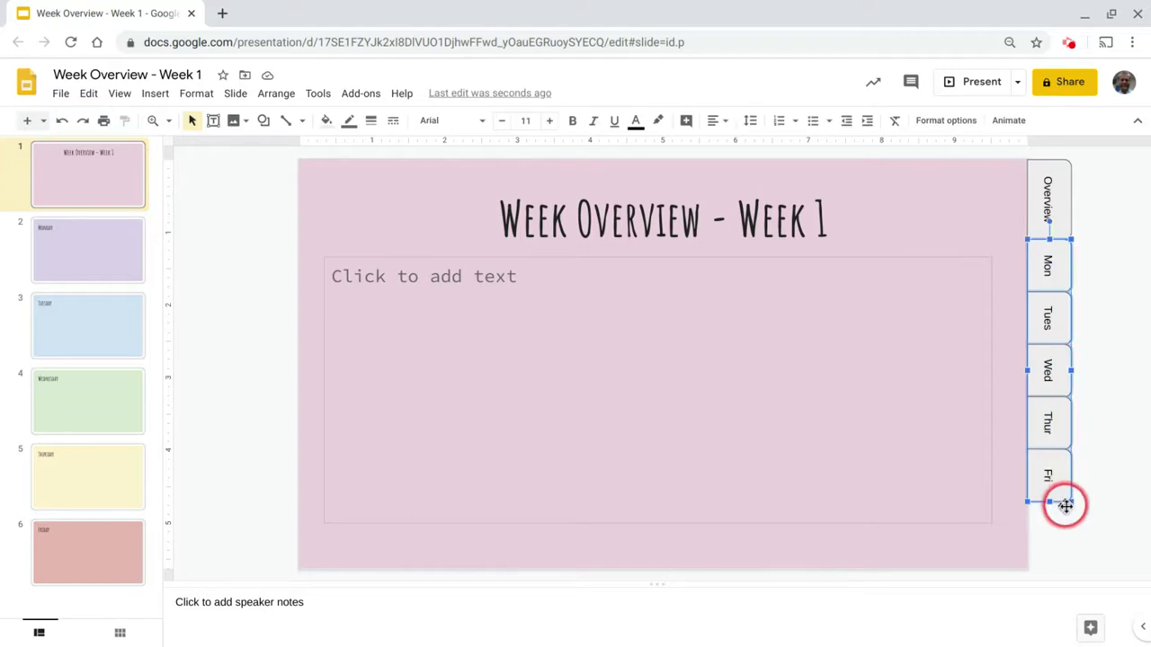
drag(1049, 500, 1049, 568)
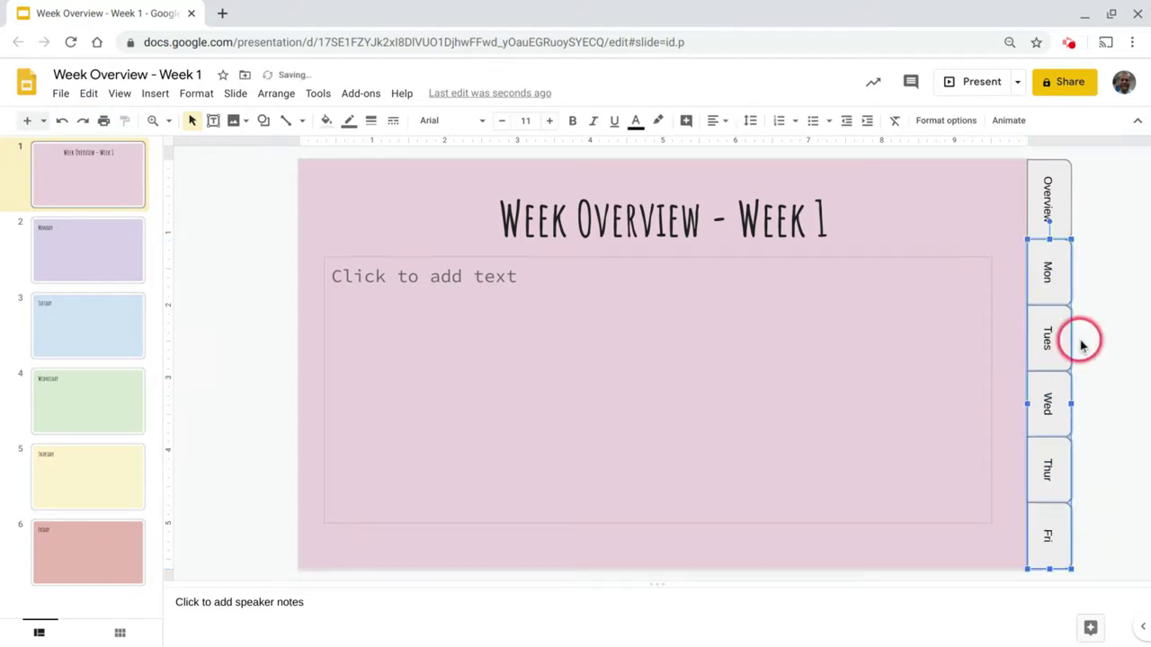
key(ctrl+z)
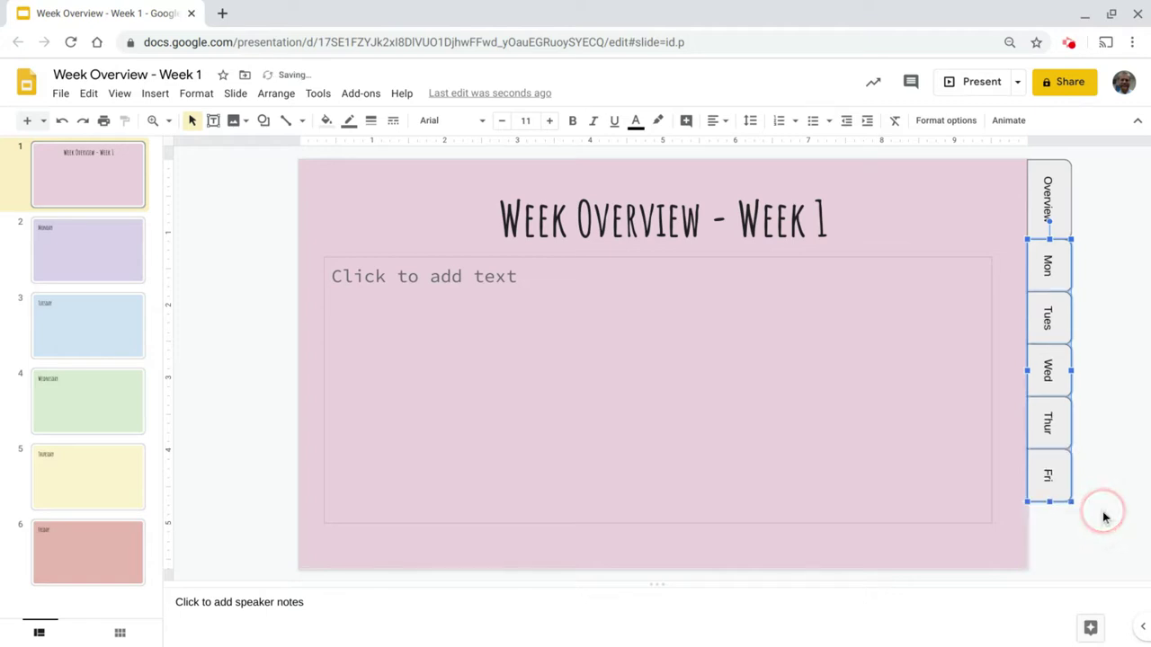
click(1105, 518)
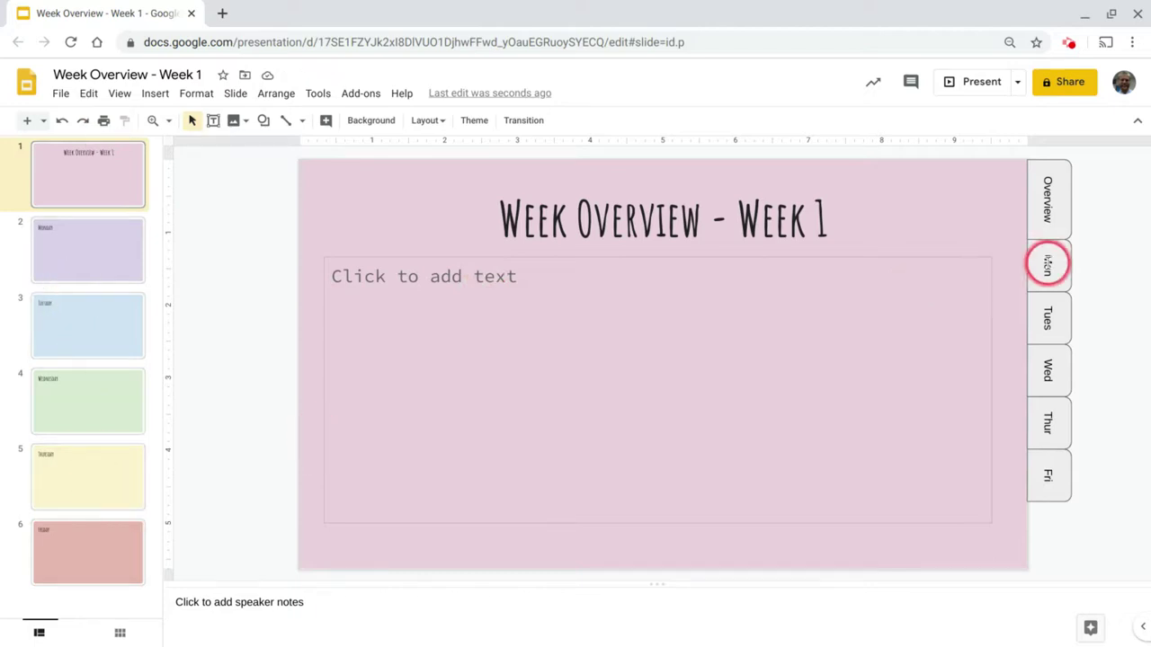
- Link the Overview tab to Slide 1 of this presentation
click(1071, 210)
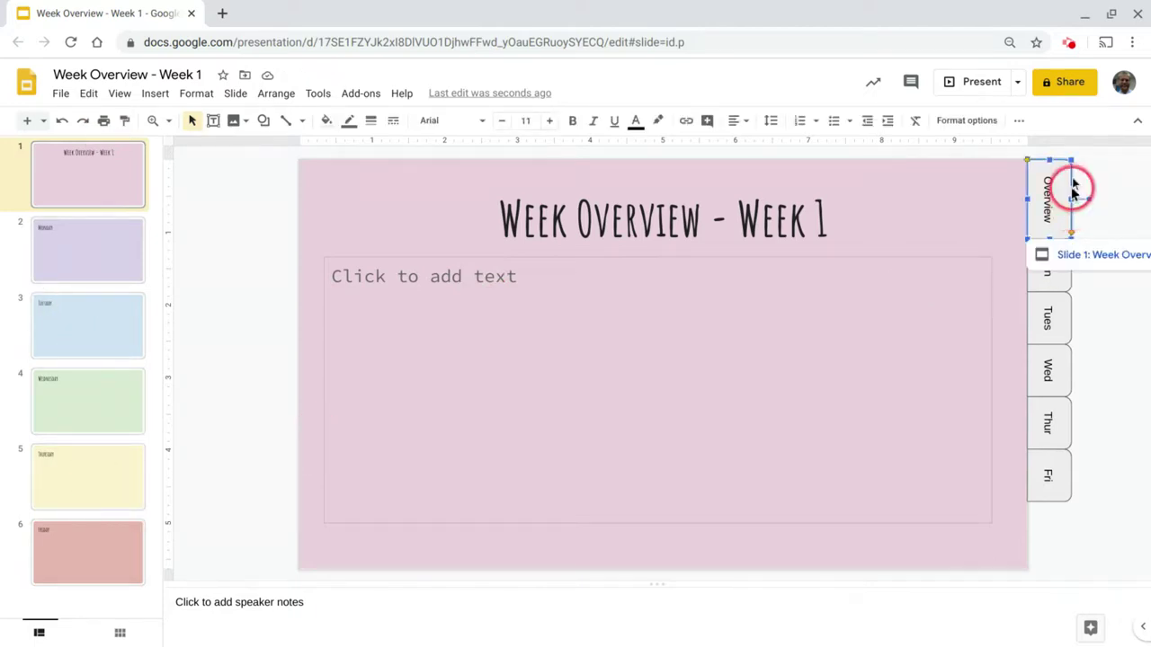
click(1071, 187)
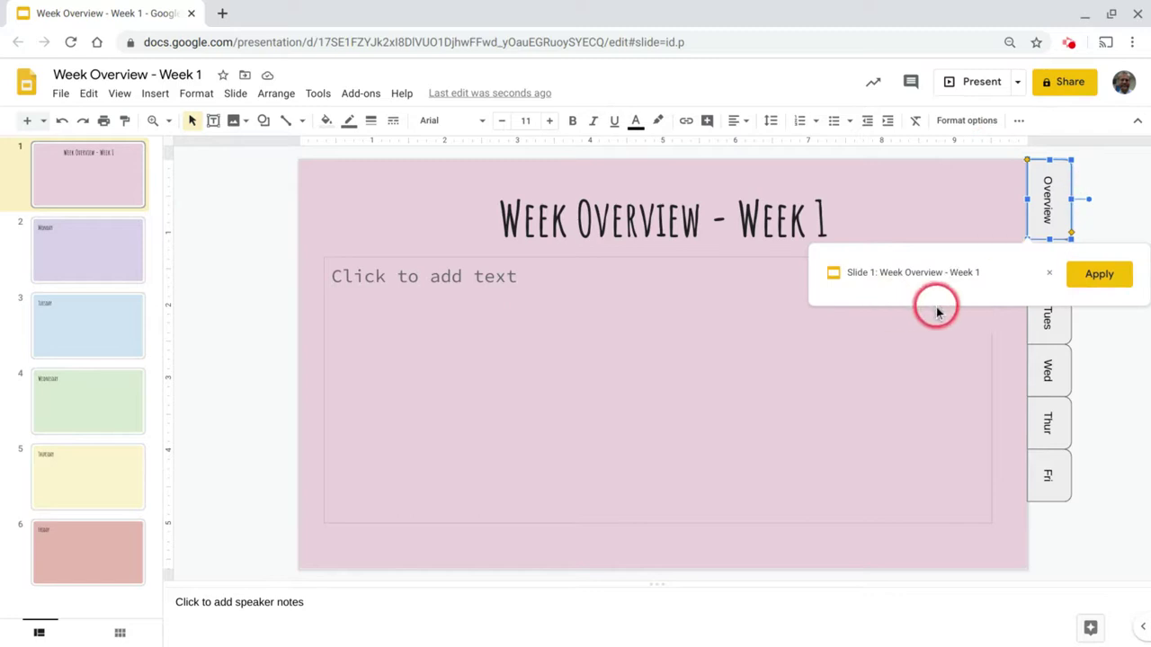
click(1049, 275)
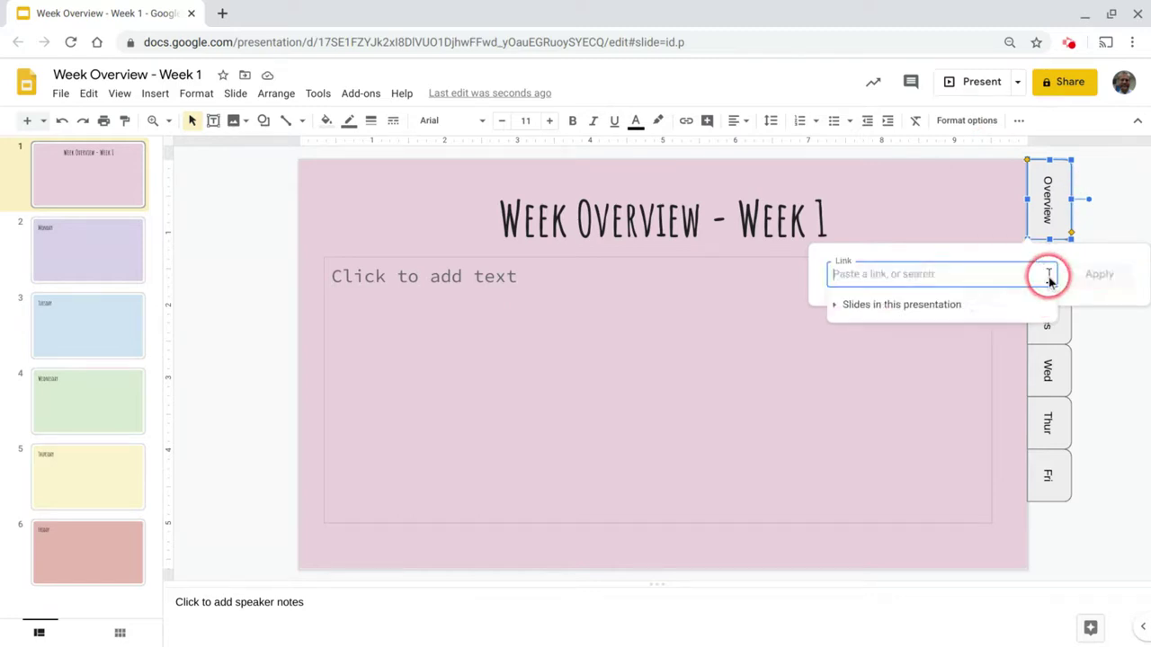
click(896, 306)
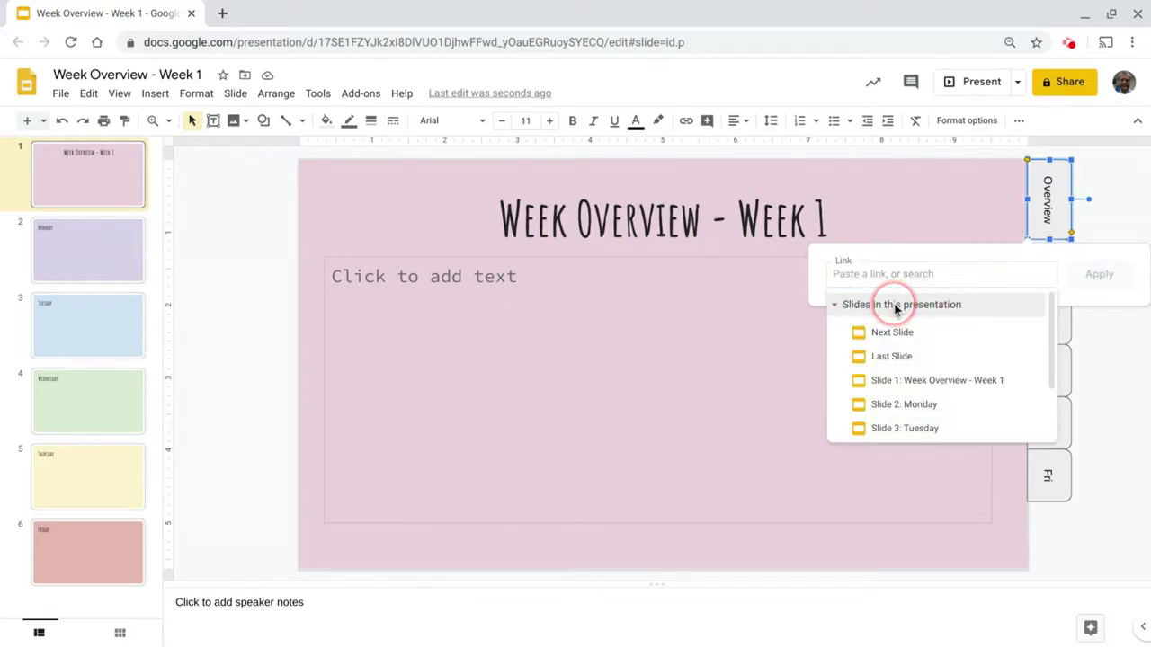
click(923, 381)
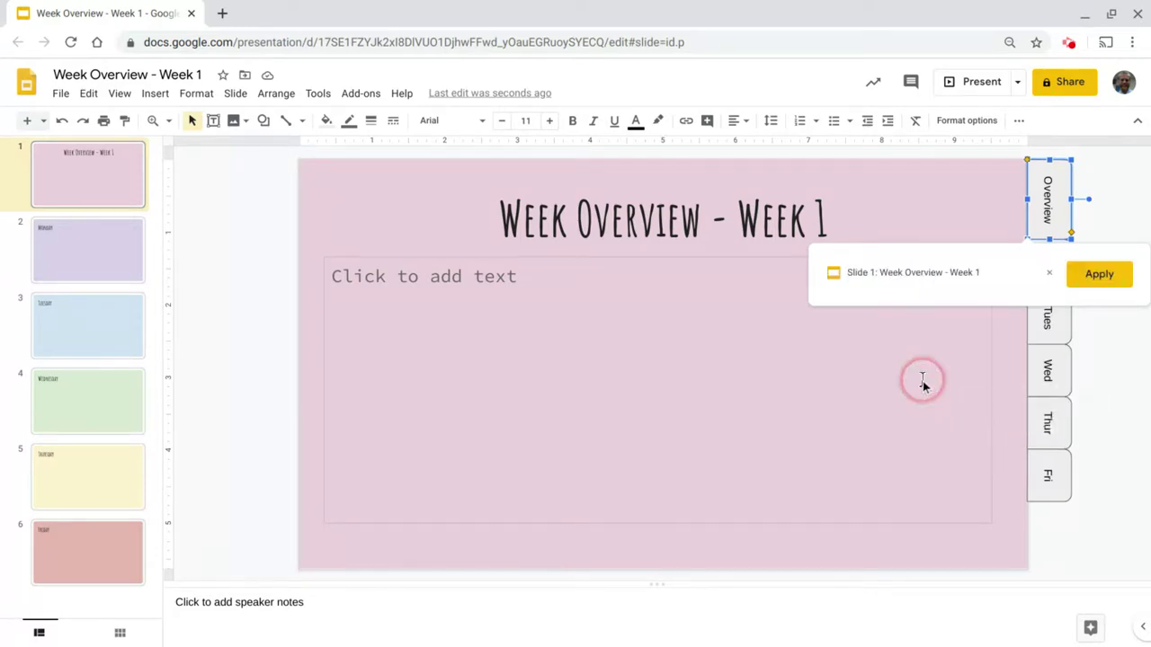
click(1095, 274)
- Link the Mon tab to Slide 2: Monday
click(1069, 284)
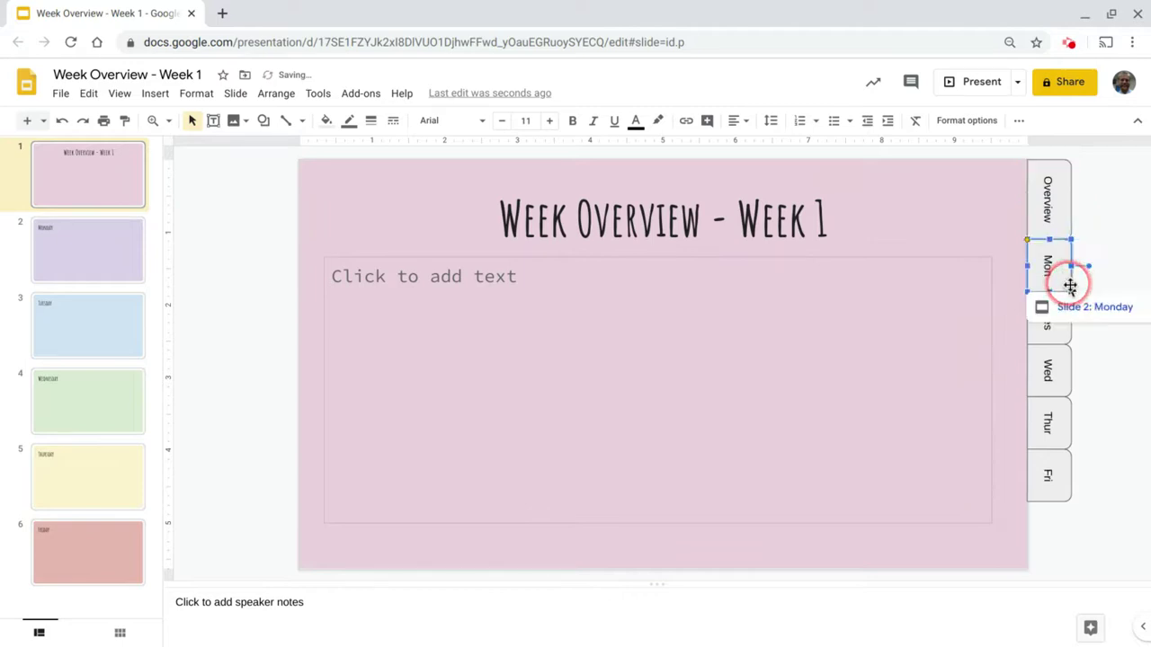
key(ctrl+k)
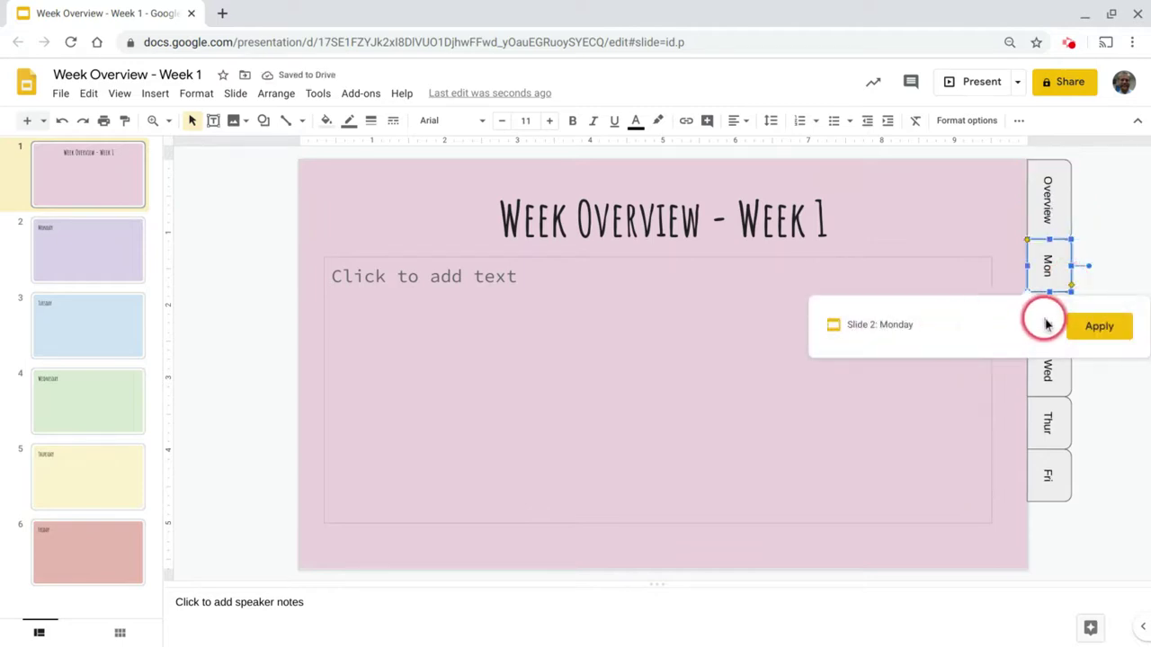
click(1043, 320)
click(958, 353)
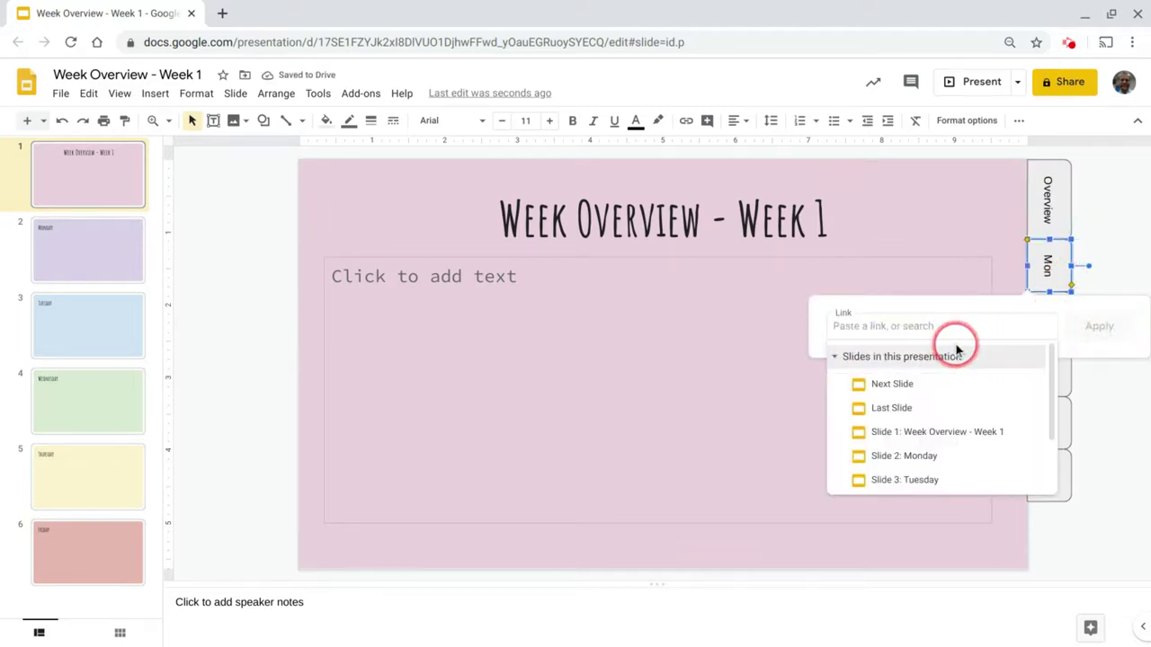
click(953, 459)
click(1098, 328)
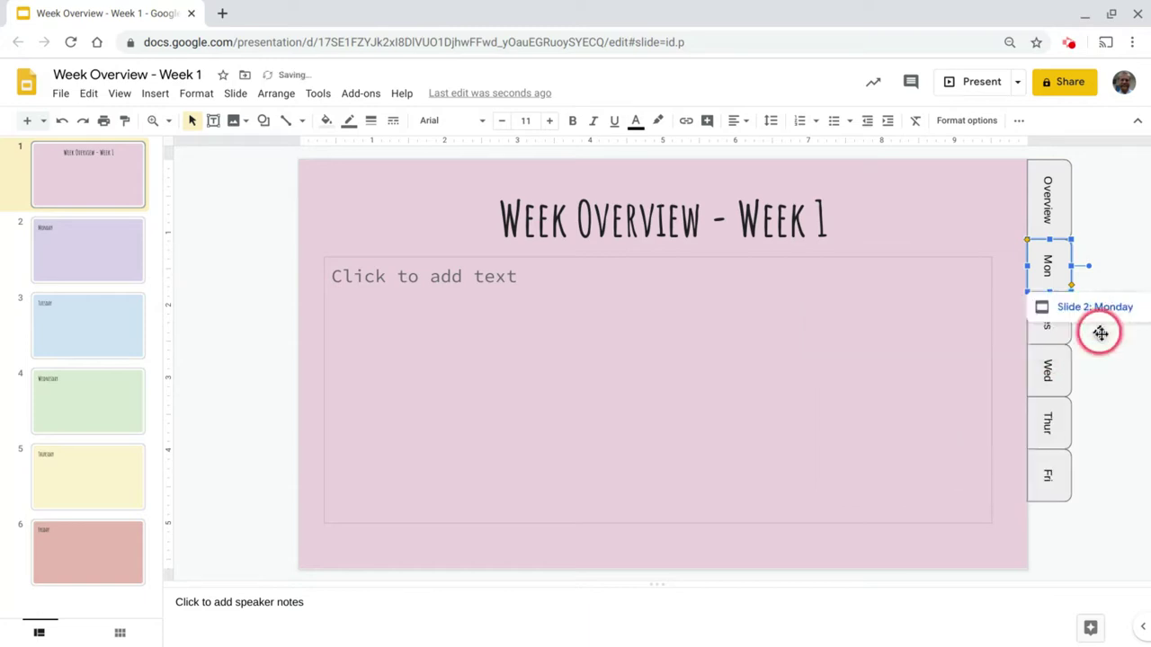
click(1099, 335)
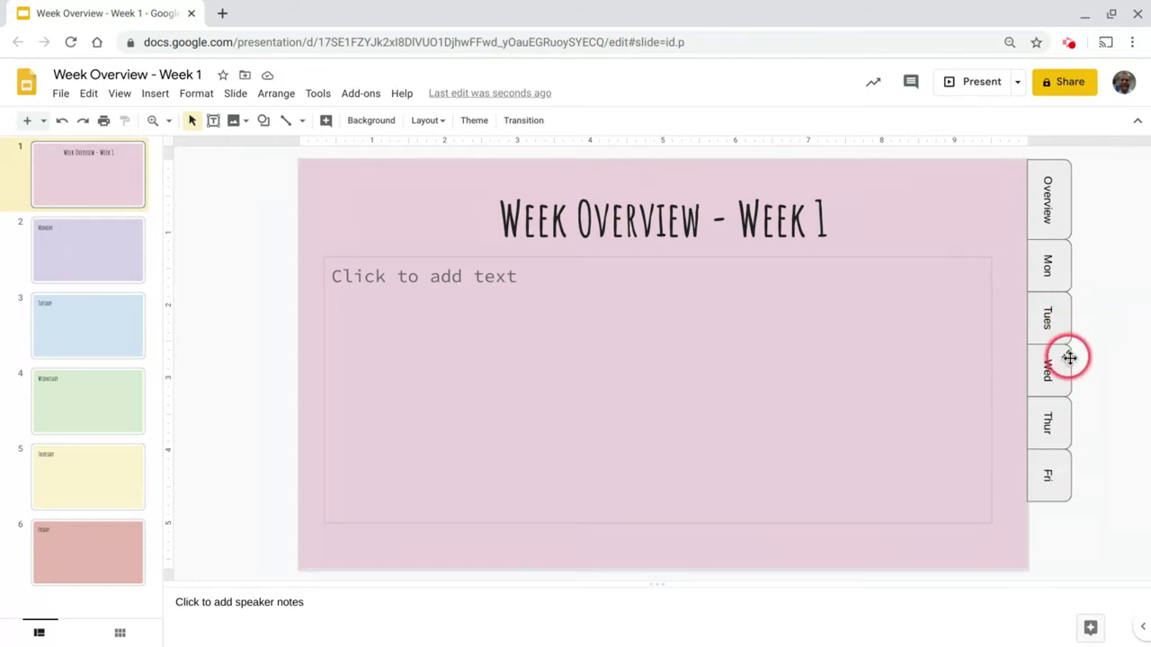
- Select all six tabs and stretch the column down to the slide's bottom edge
drag(1091, 475, 1051, 184)
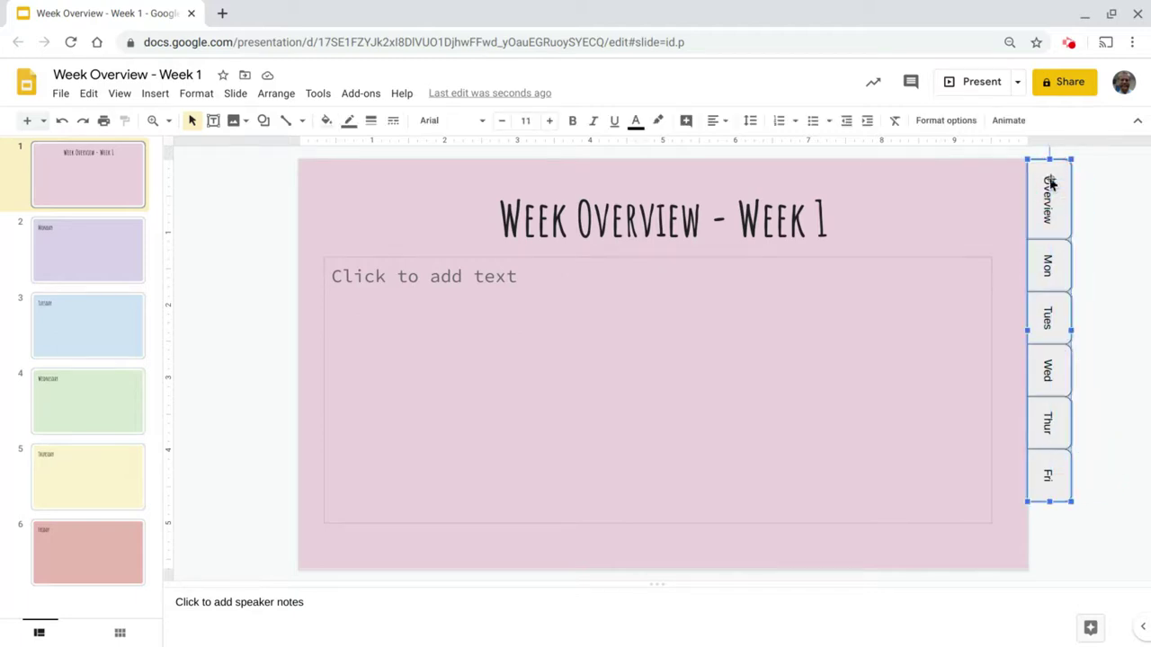
click(1048, 504)
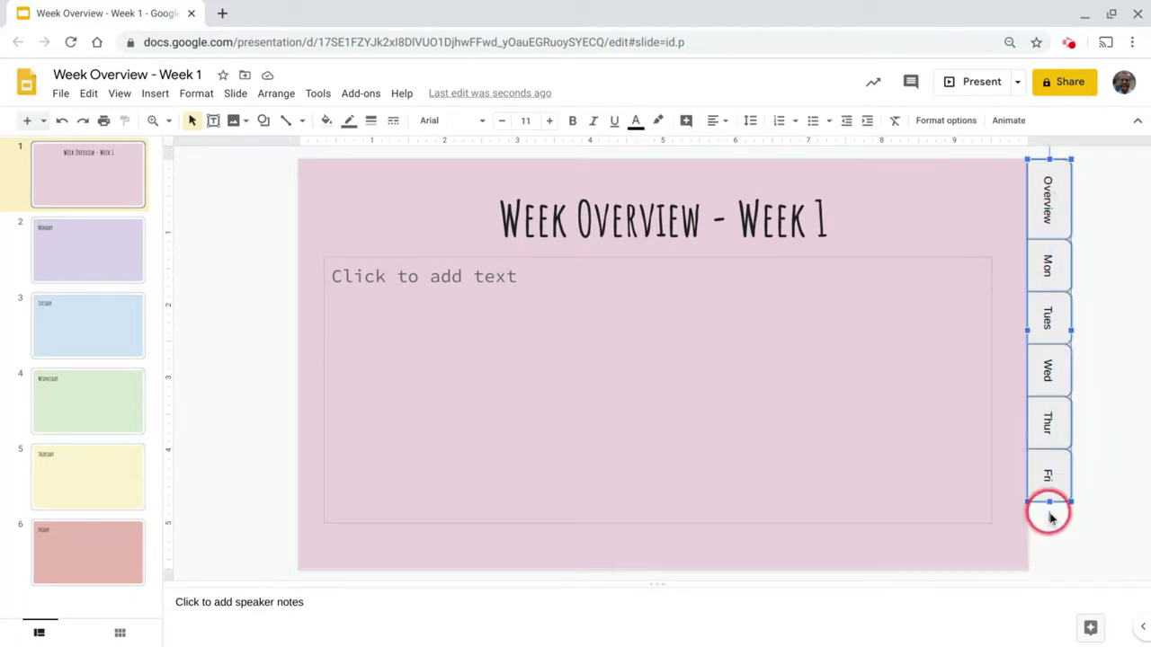
drag(1048, 504, 1046, 569)
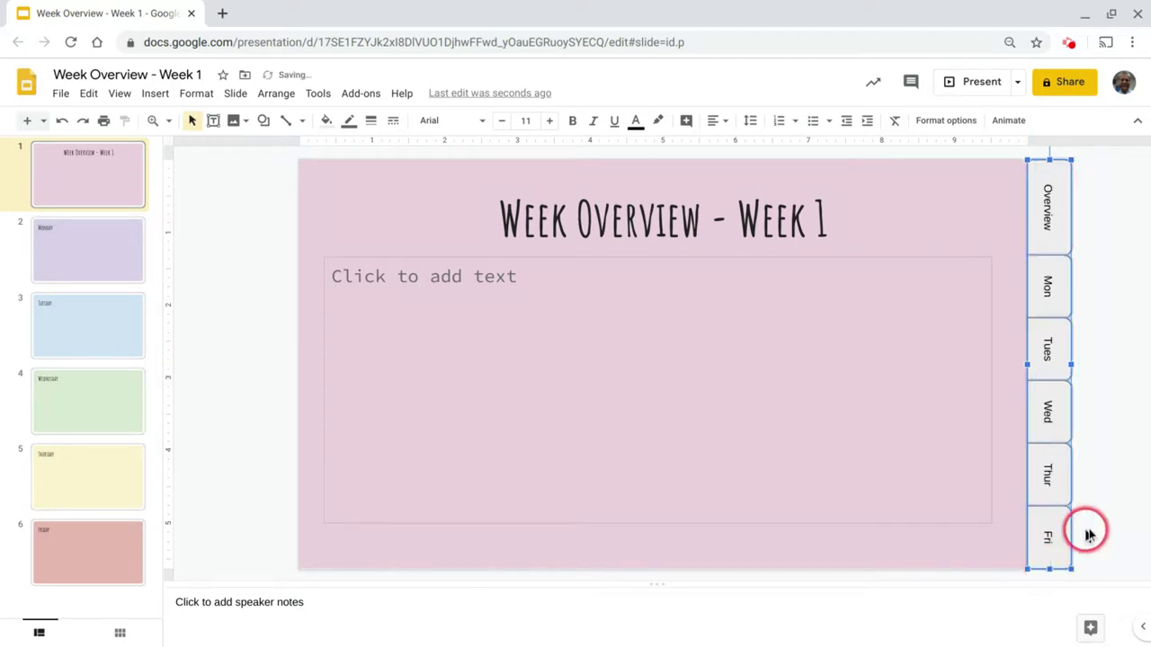
click(1106, 516)
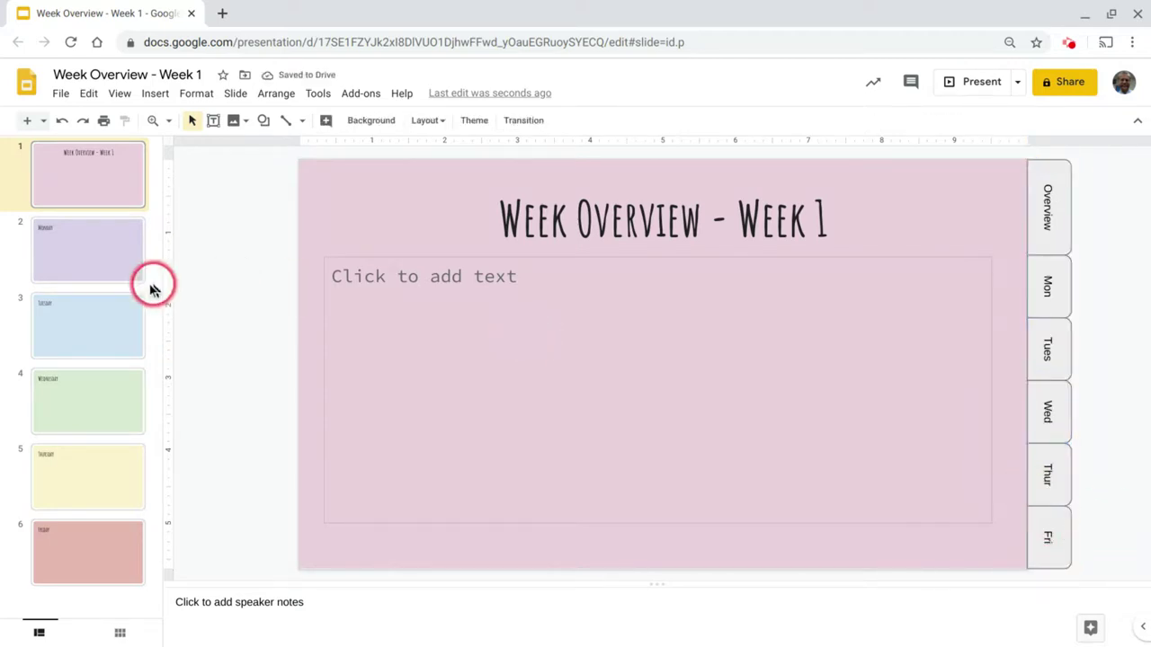
click(116, 279)
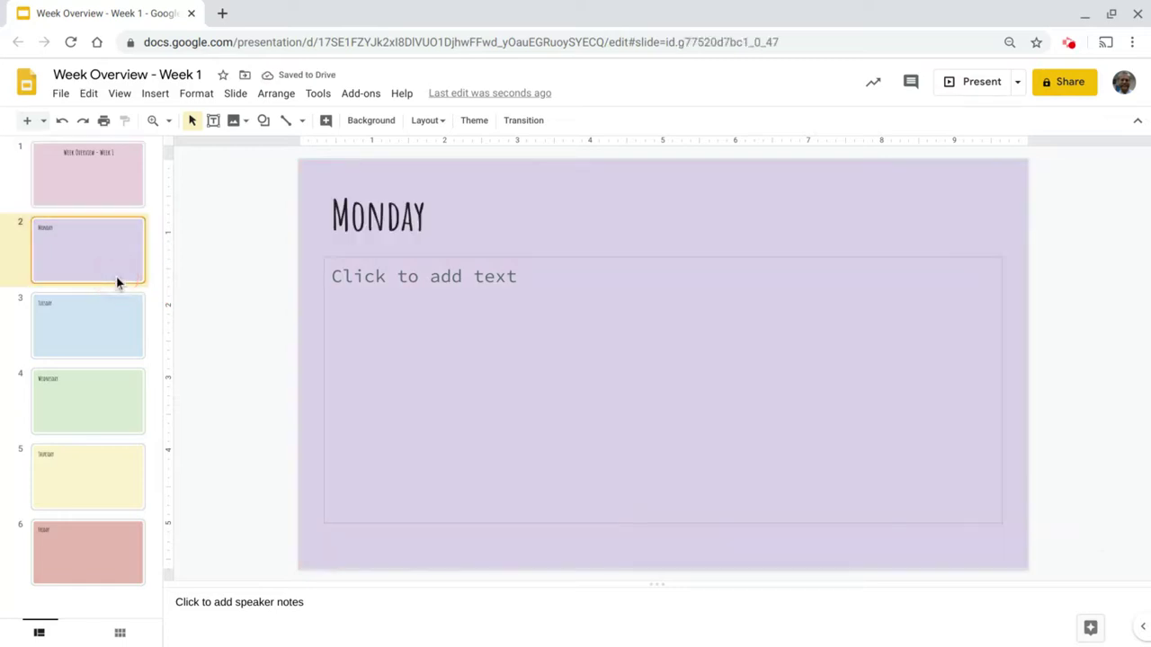
- Paste the tab column onto the Monday slide keeping source formatting, confirming the Overview link
key(ctrl+v)
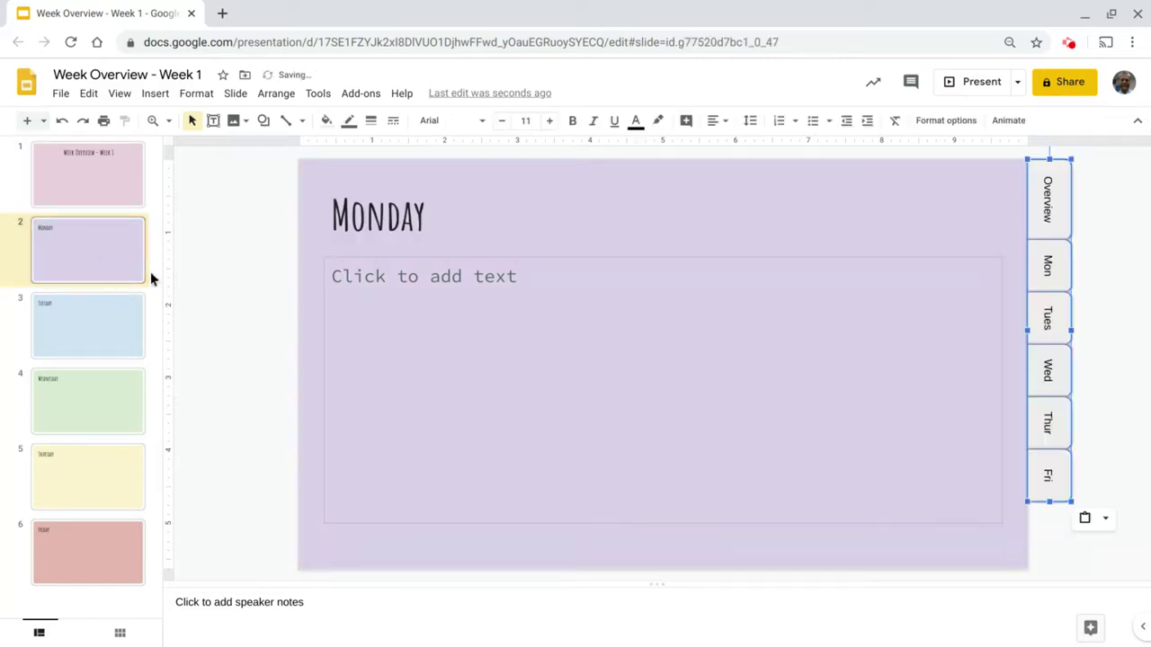
click(1126, 253)
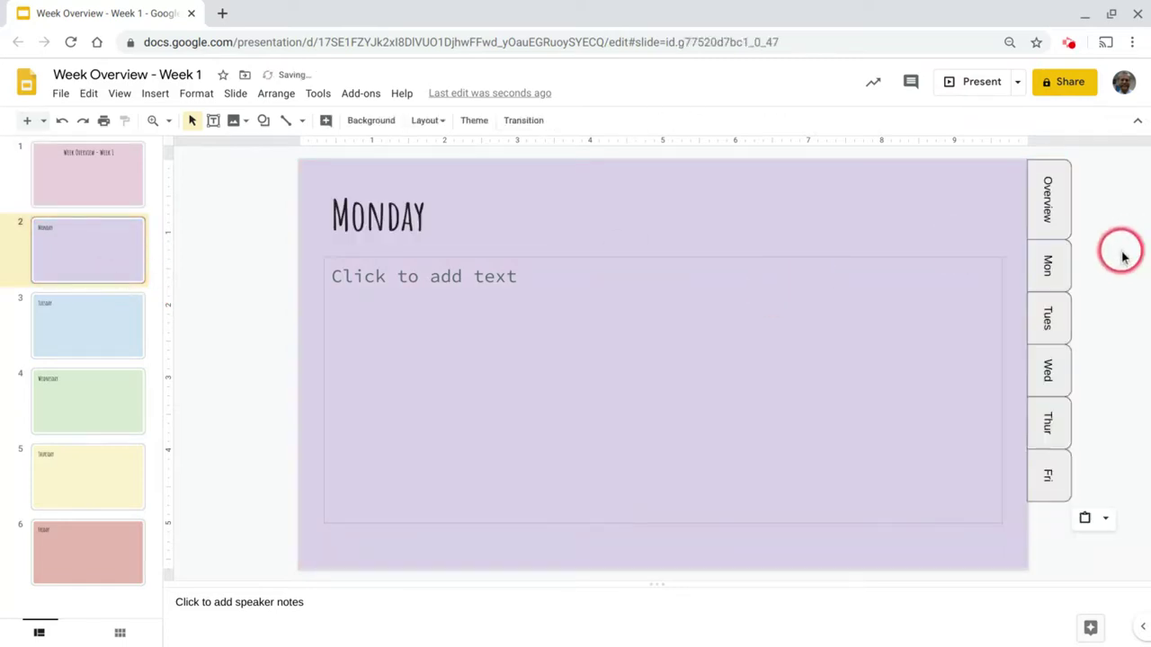
click(1074, 221)
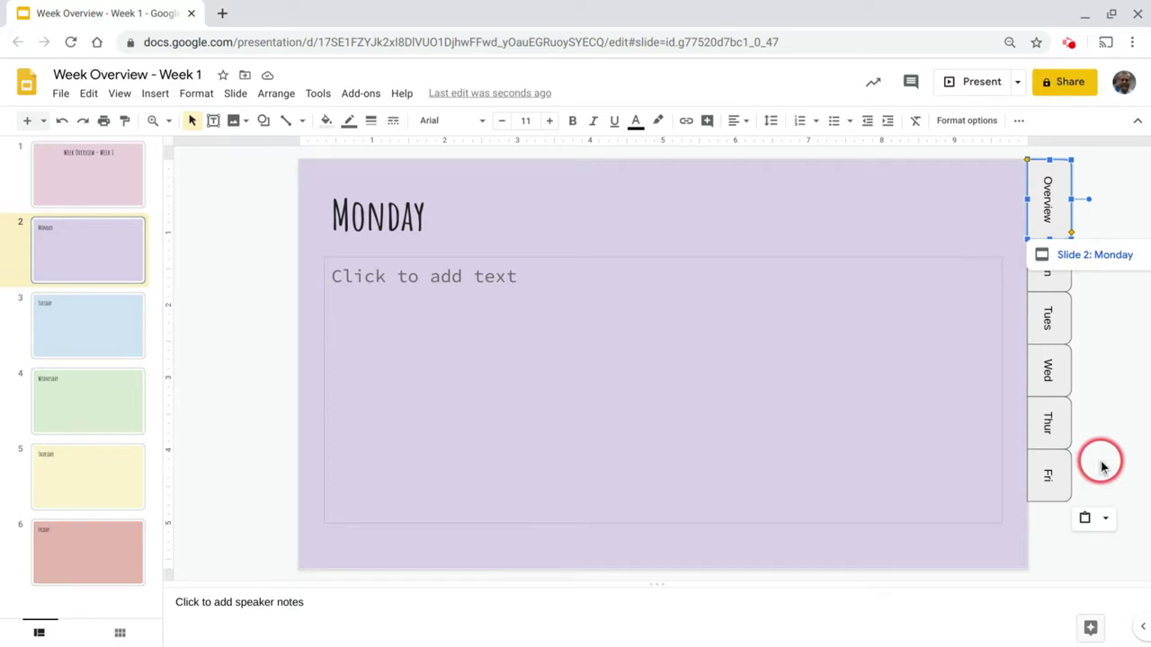
click(1108, 522)
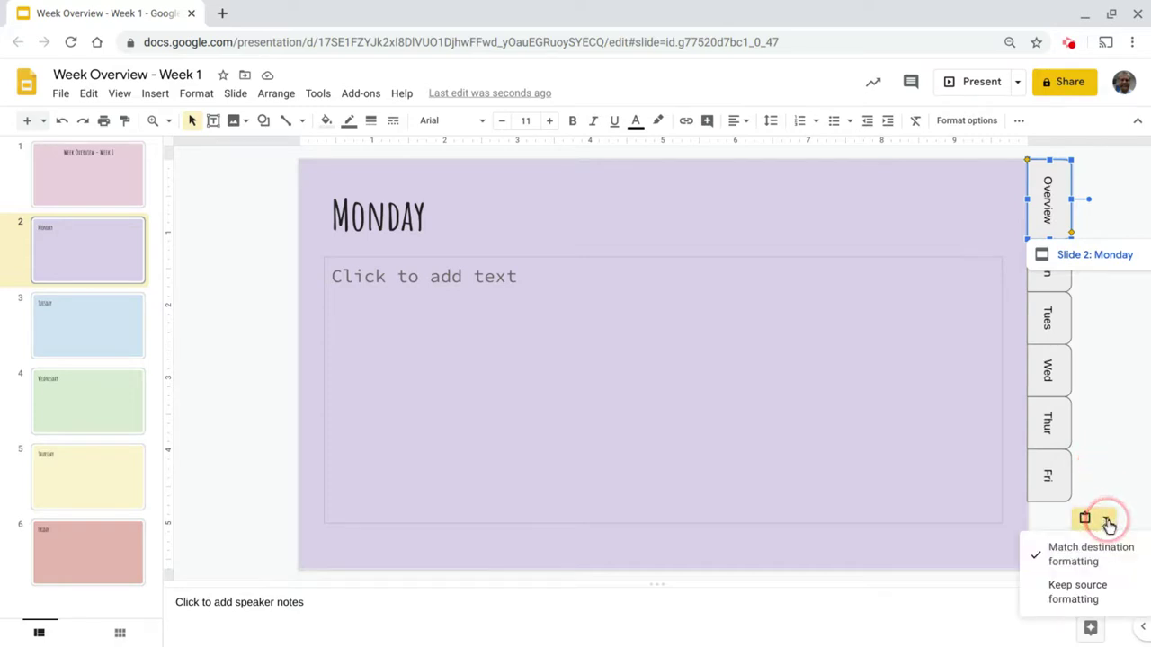
click(1081, 590)
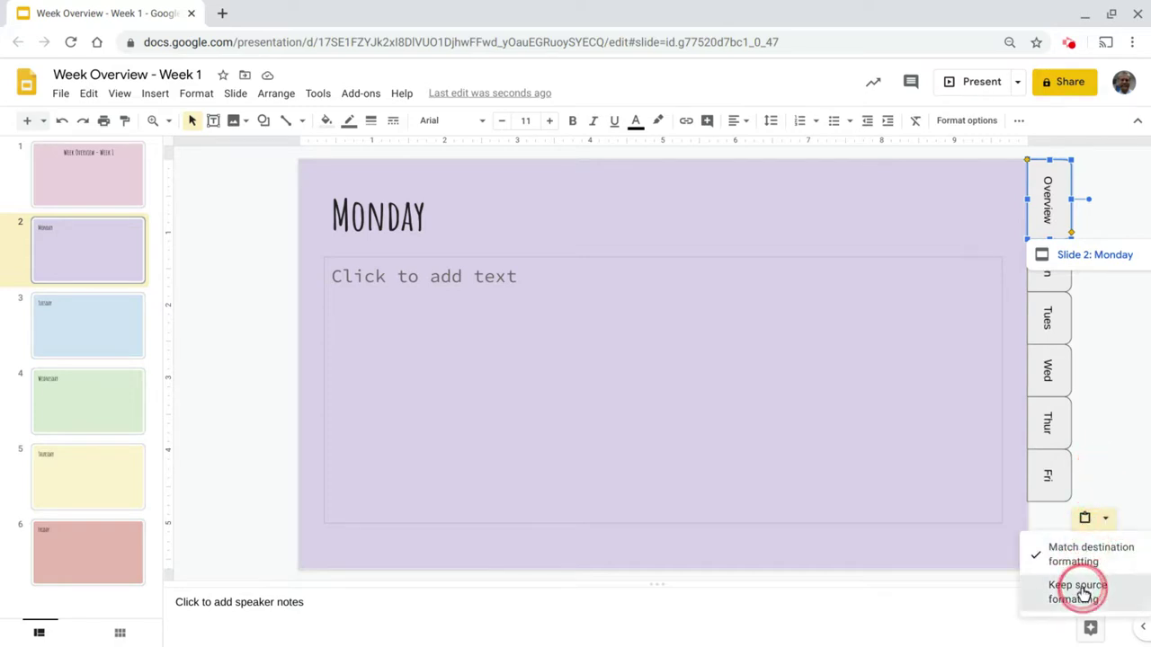
click(1095, 310)
click(1070, 211)
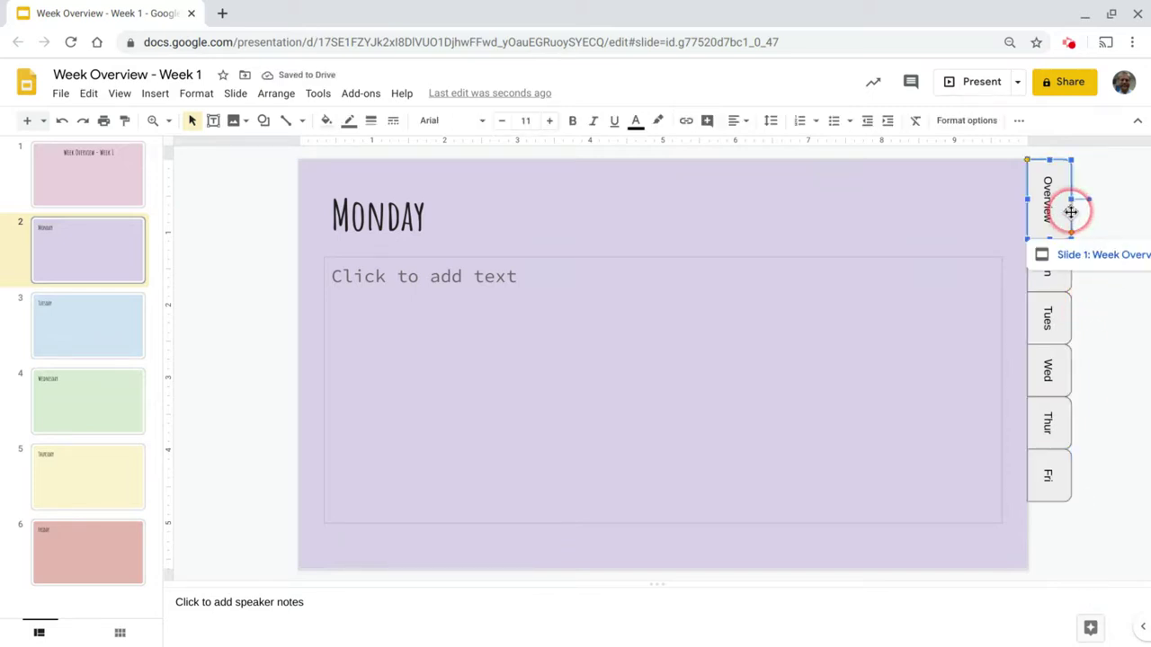
click(1124, 373)
- Stretch the pasted six-tab column down to the Monday slide's bottom edge
drag(1099, 467, 1046, 187)
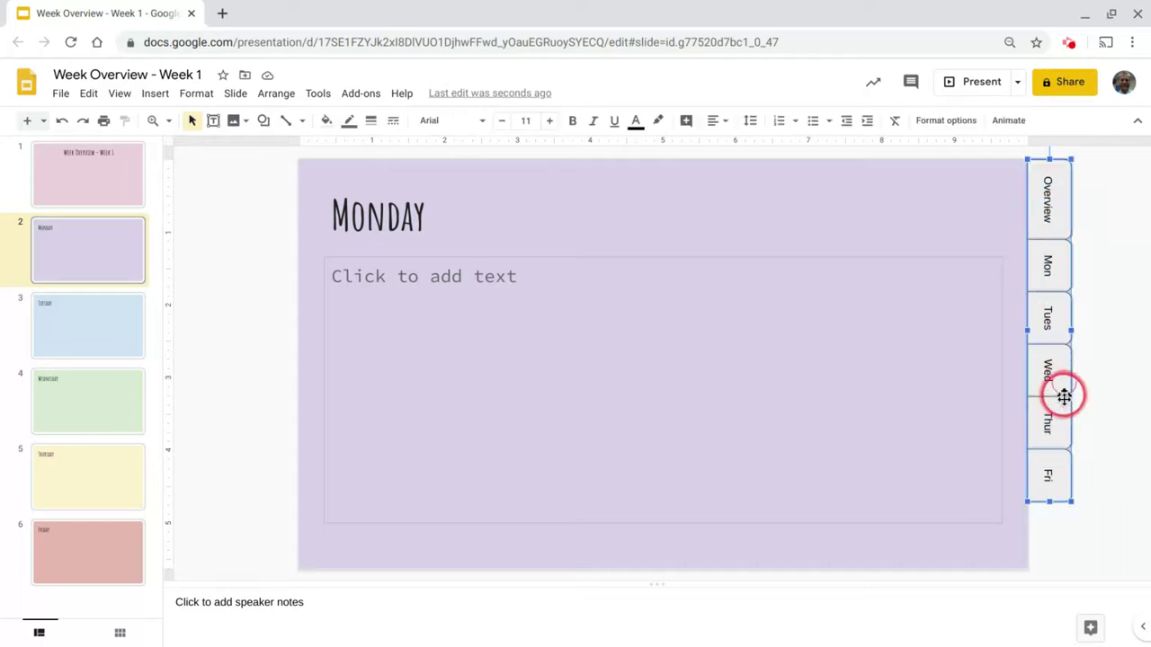
click(1054, 505)
drag(1051, 504, 1048, 575)
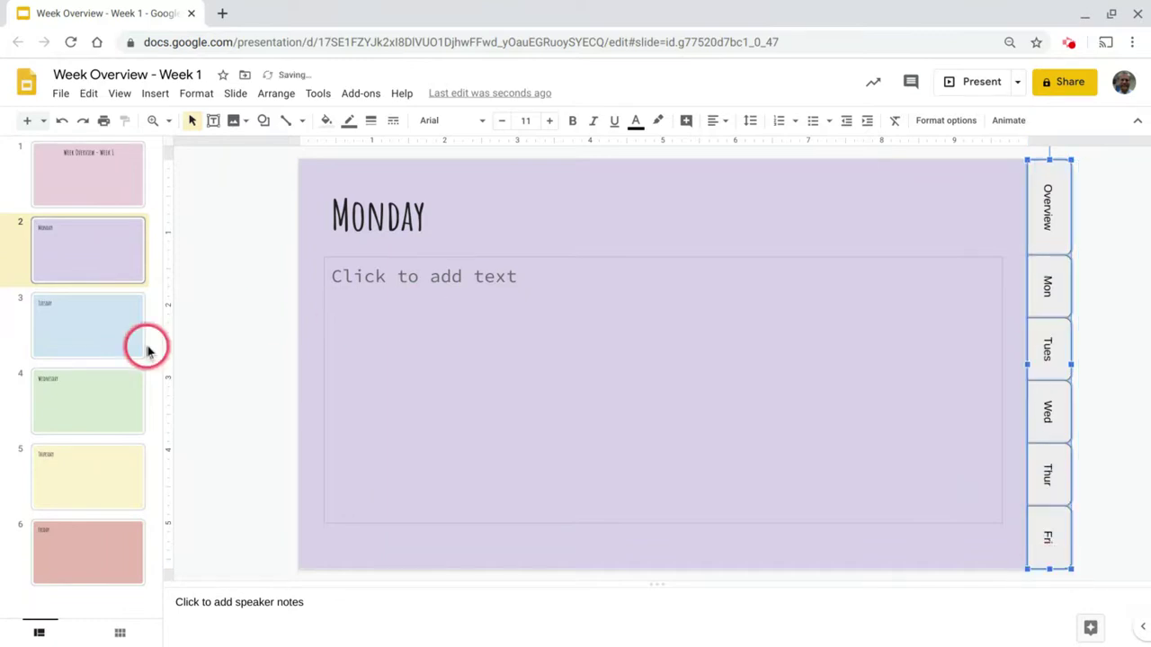
click(79, 360)
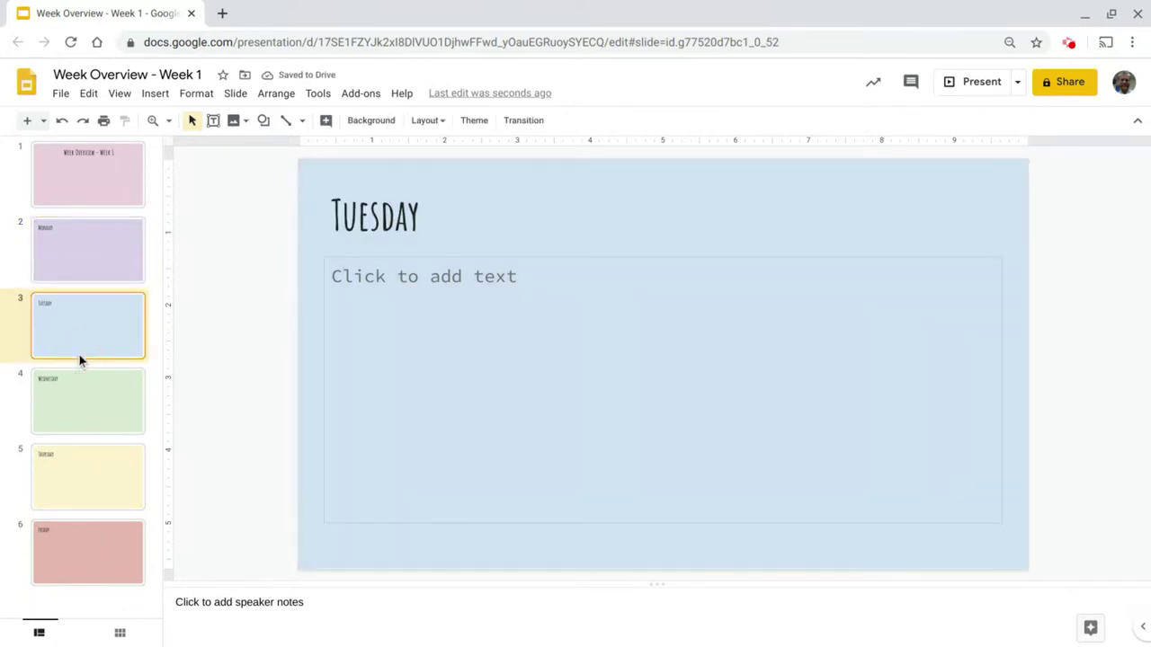
- Paste the tab column onto the Tuesday slide with source formatting and stretch it full height
key(ctrl+v)
click(1106, 524)
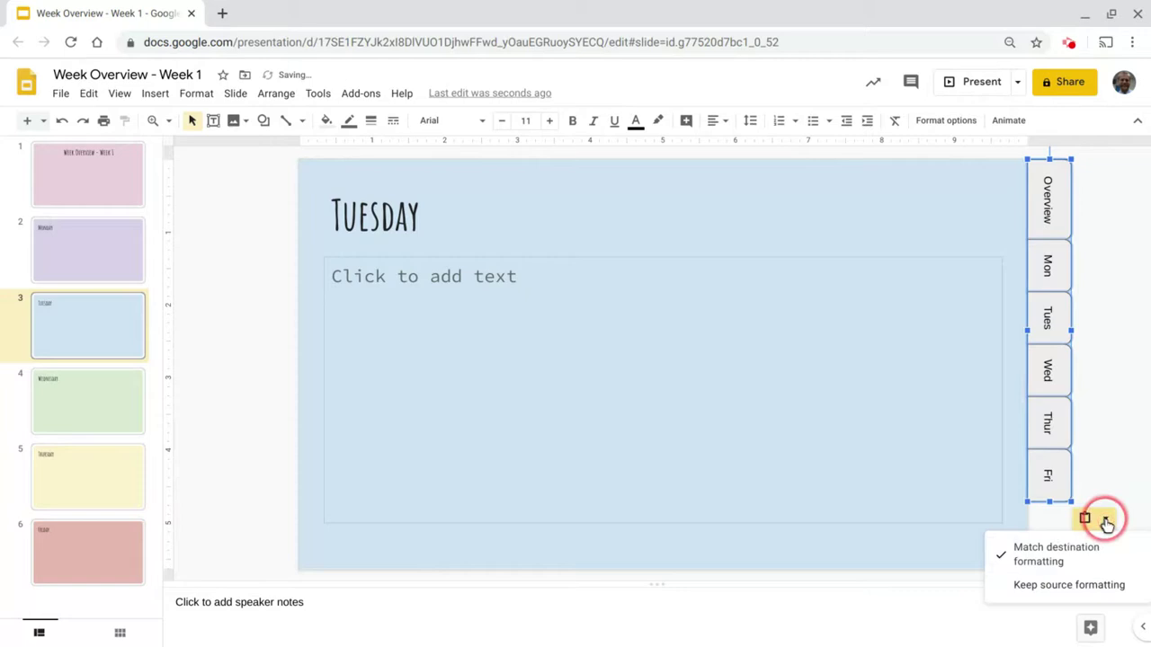
click(1091, 587)
drag(1049, 501, 1049, 571)
click(70, 427)
- Paste the tab column onto the Wednesday slide with source formatting and stretch it full height
click(886, 403)
key(ctrl+v)
click(1107, 521)
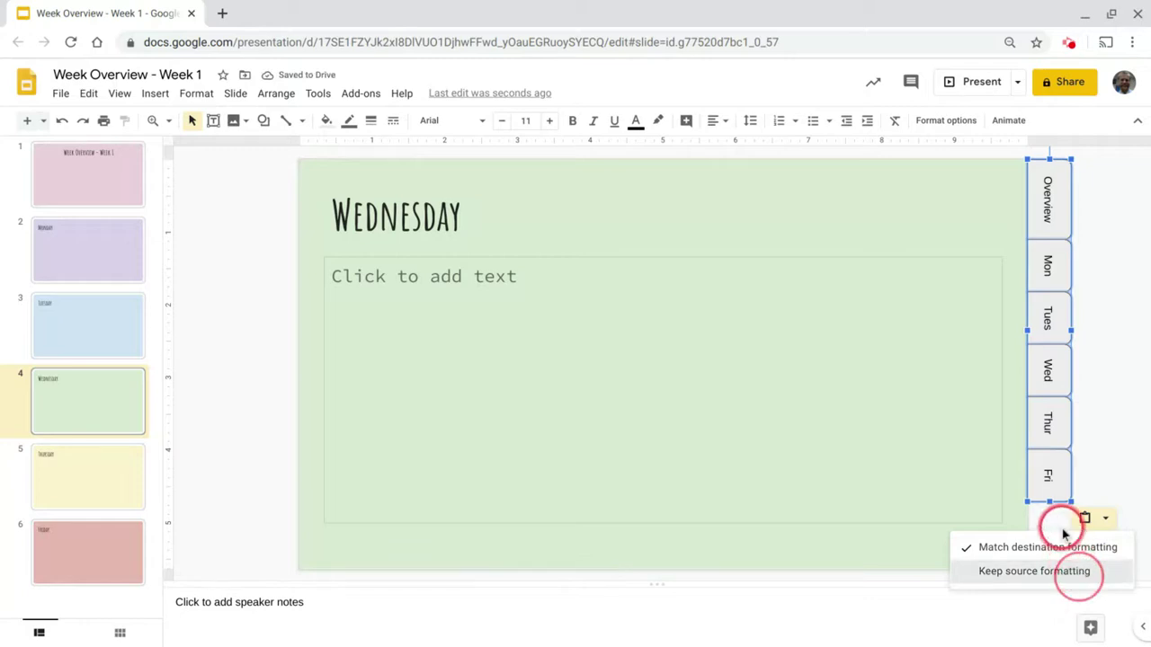
click(1079, 573)
drag(1048, 560, 1047, 569)
click(1106, 340)
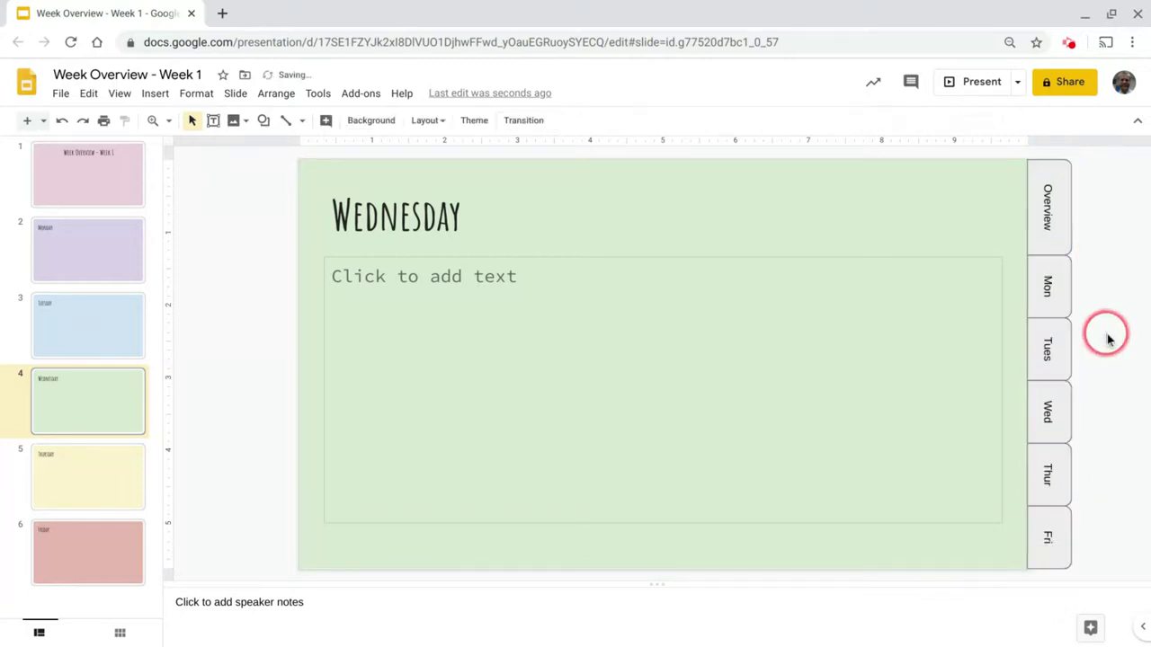
- Check the link targets of the Overview, Mon, Tues and Wed tabs
click(1068, 236)
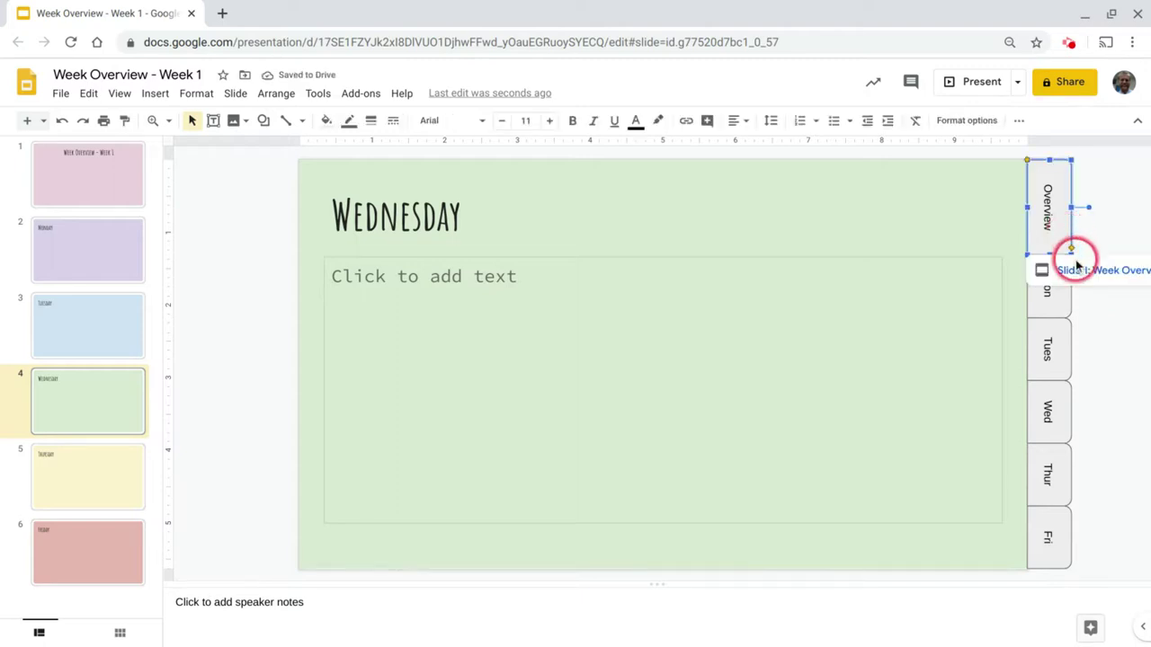
click(1071, 313)
click(1070, 310)
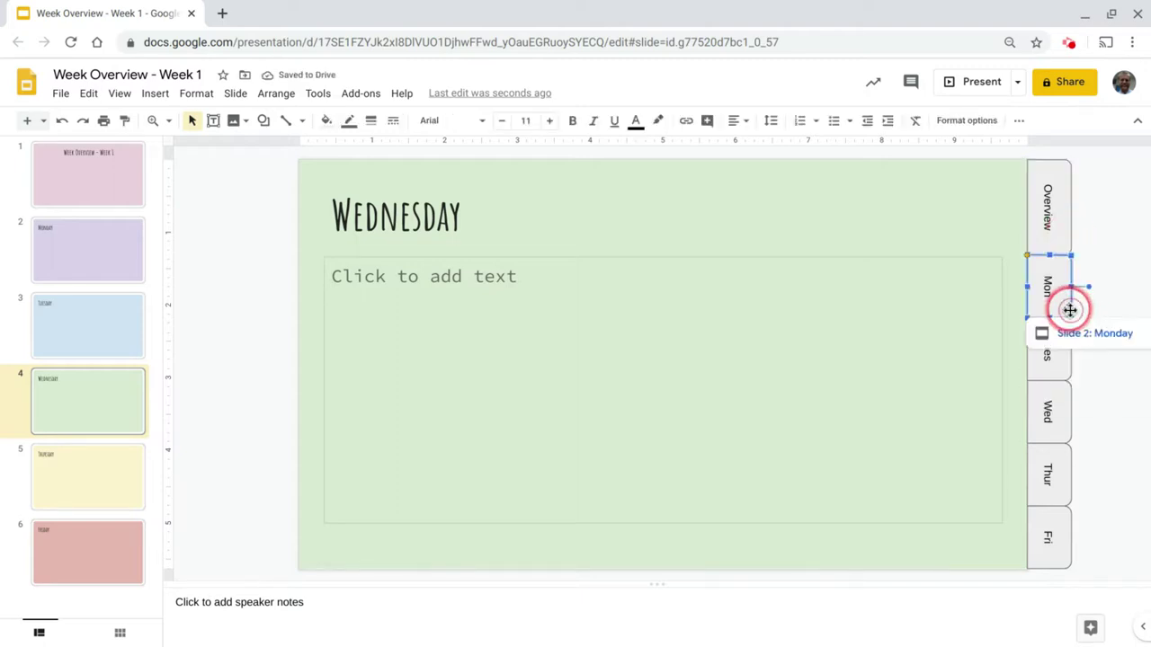
click(1070, 369)
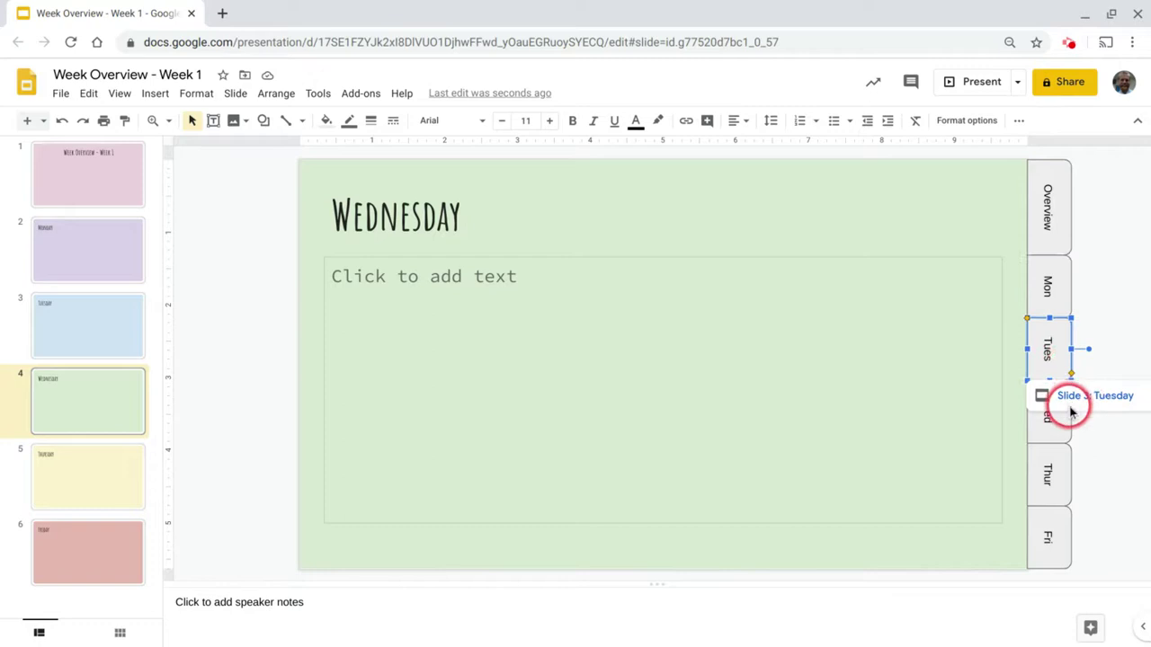
click(1073, 420)
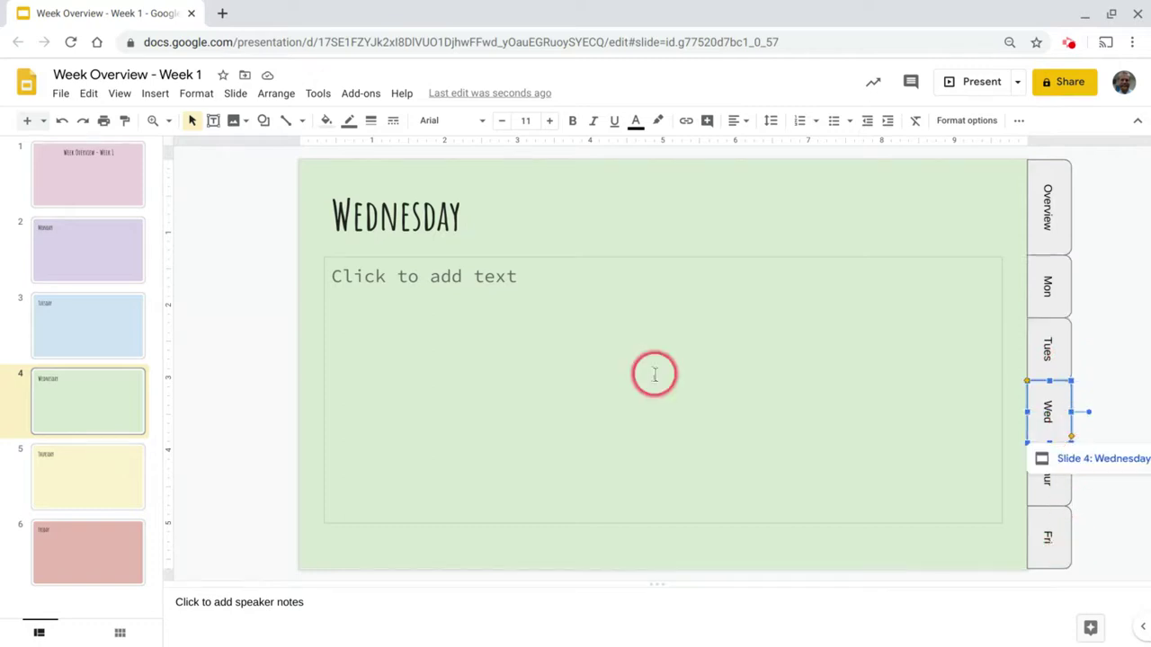
click(82, 506)
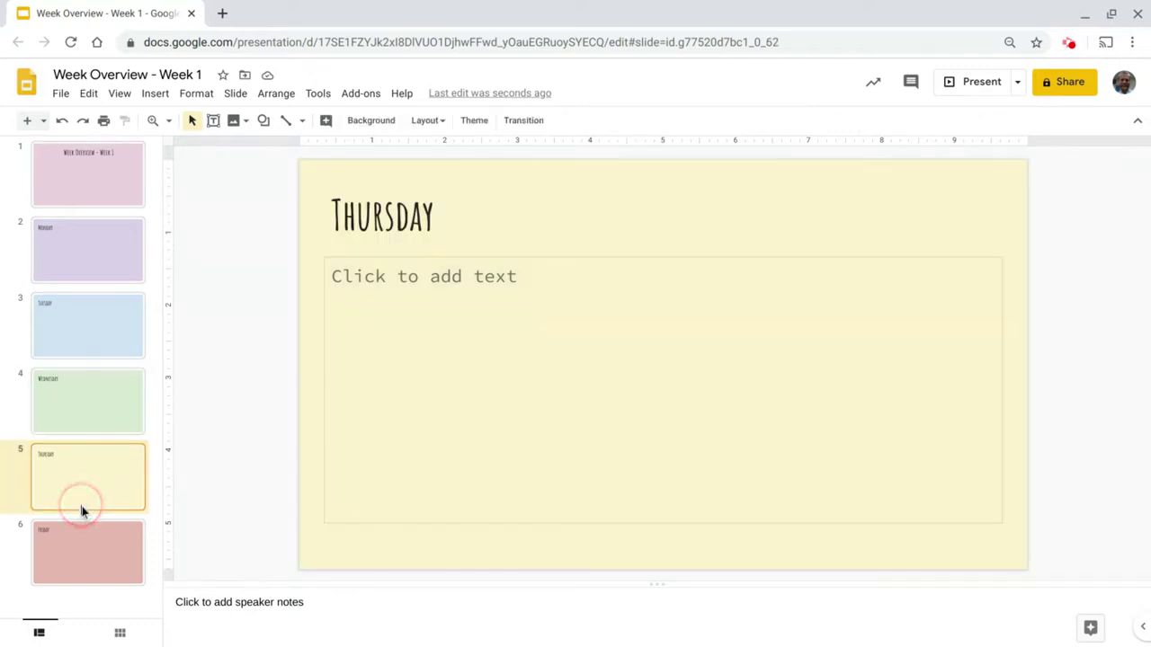
- Paste the tab column onto the Thursday slide with source formatting and stretch it full height
key(ctrl+v)
click(1104, 519)
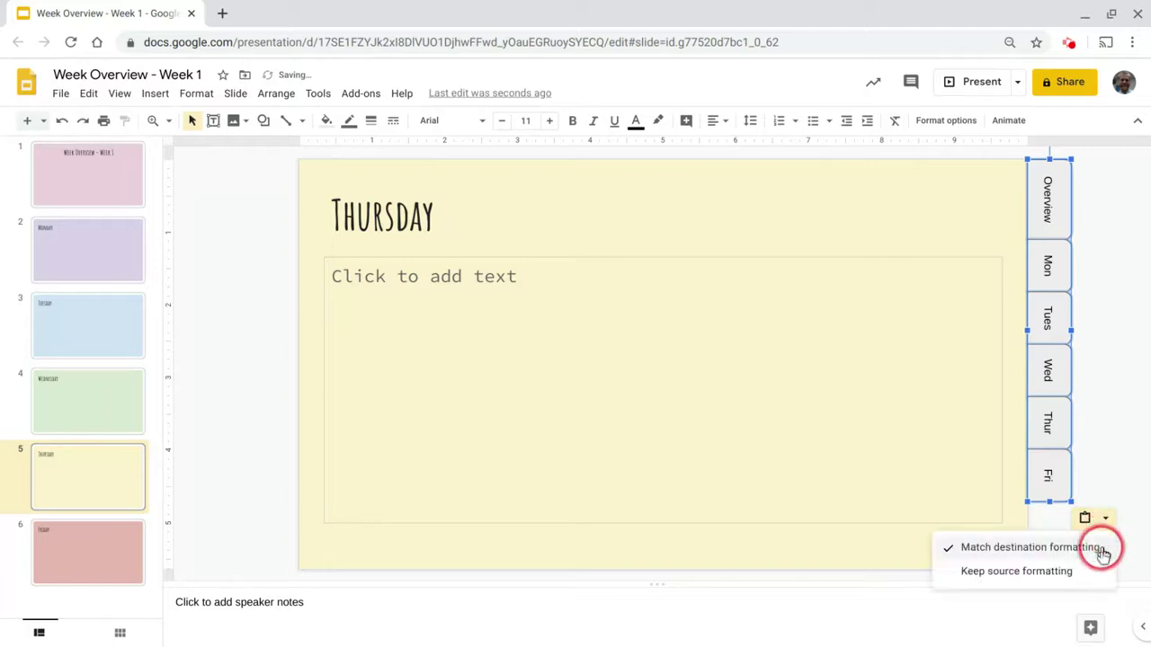
click(1082, 517)
drag(1049, 502, 1053, 570)
click(109, 570)
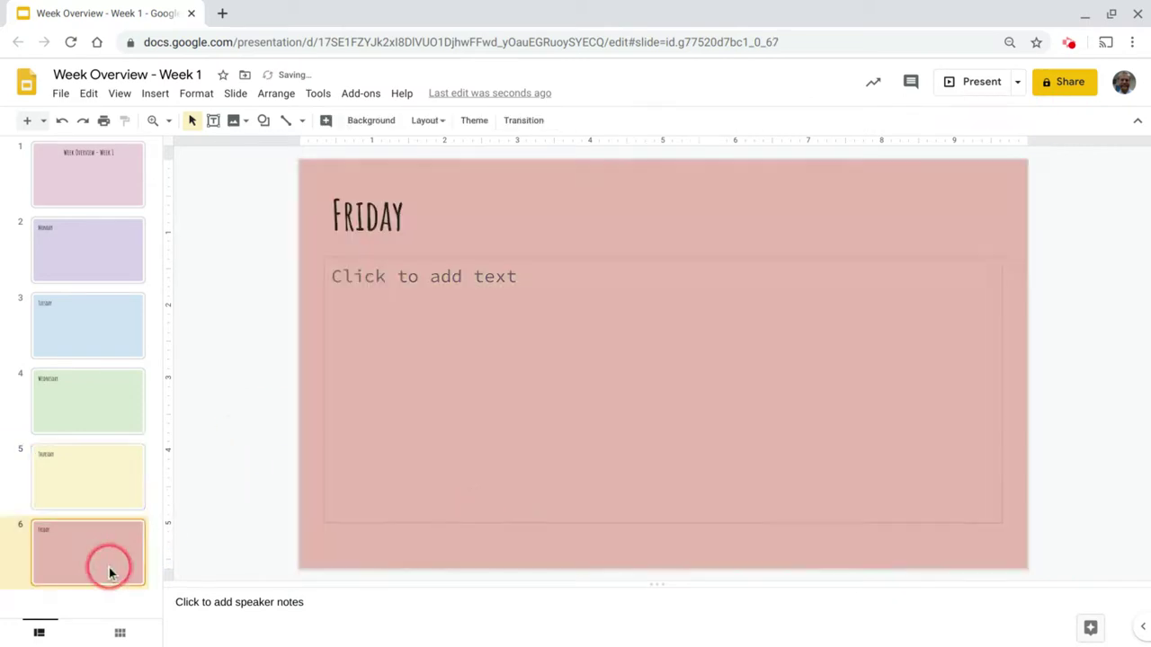
- Re-paste the tab column onto the Friday slide keeping original formatting, stretched to the bottom edge
key(ctrl+v)
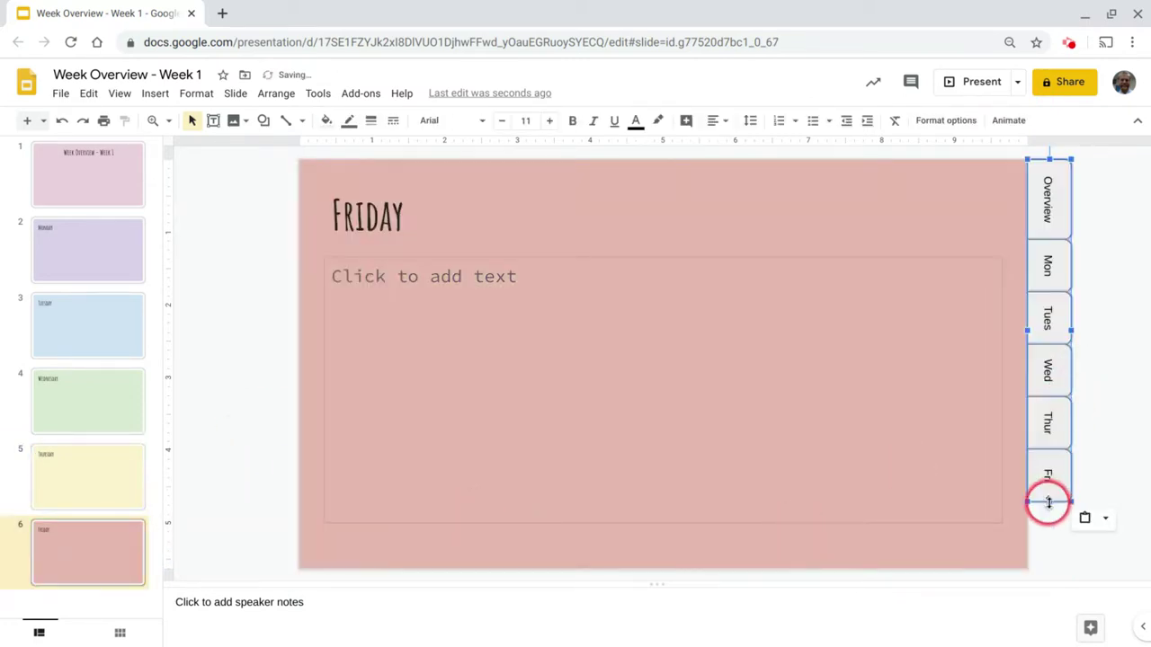
drag(1049, 502, 1050, 570)
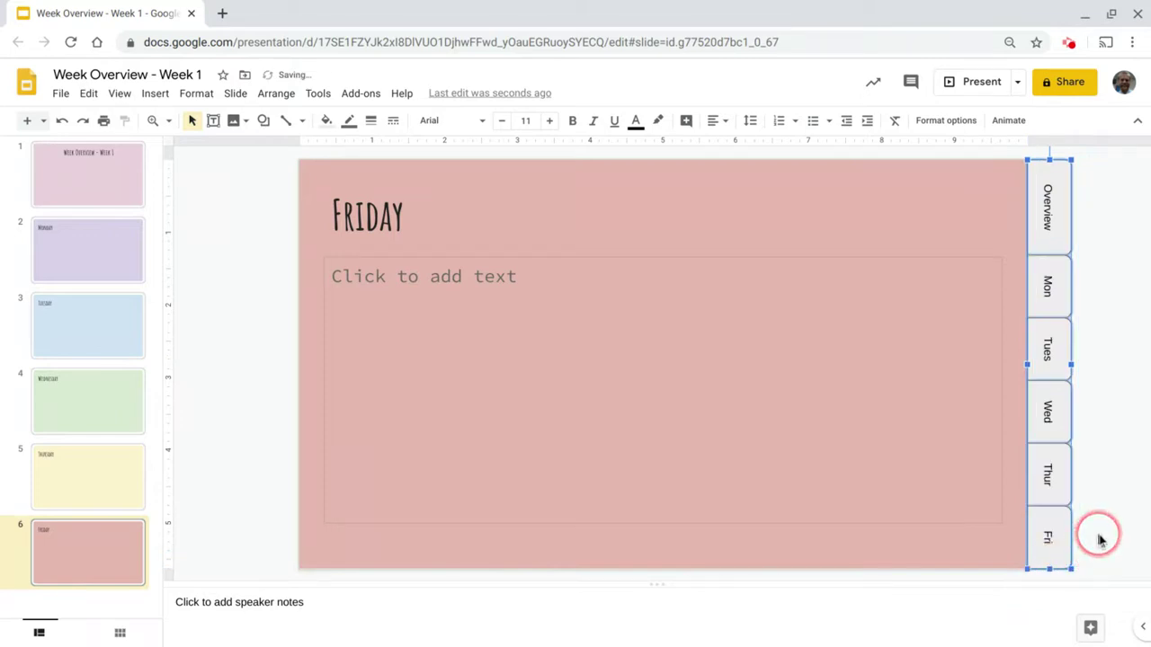
key(ctrl+z)
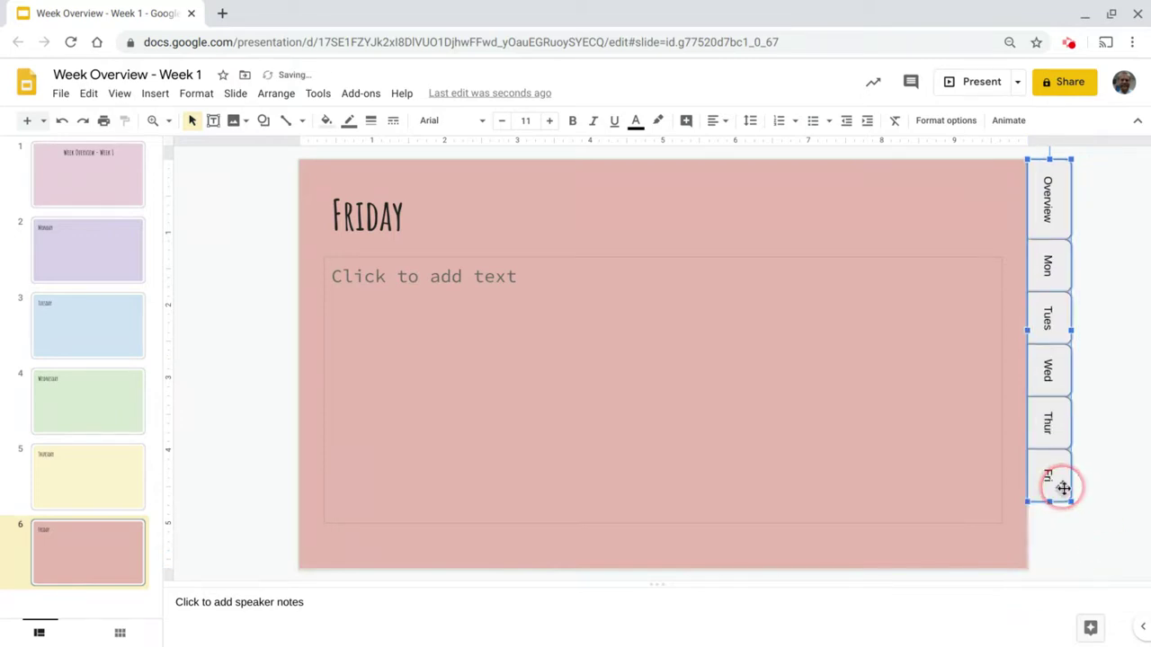
key(ctrl+z)
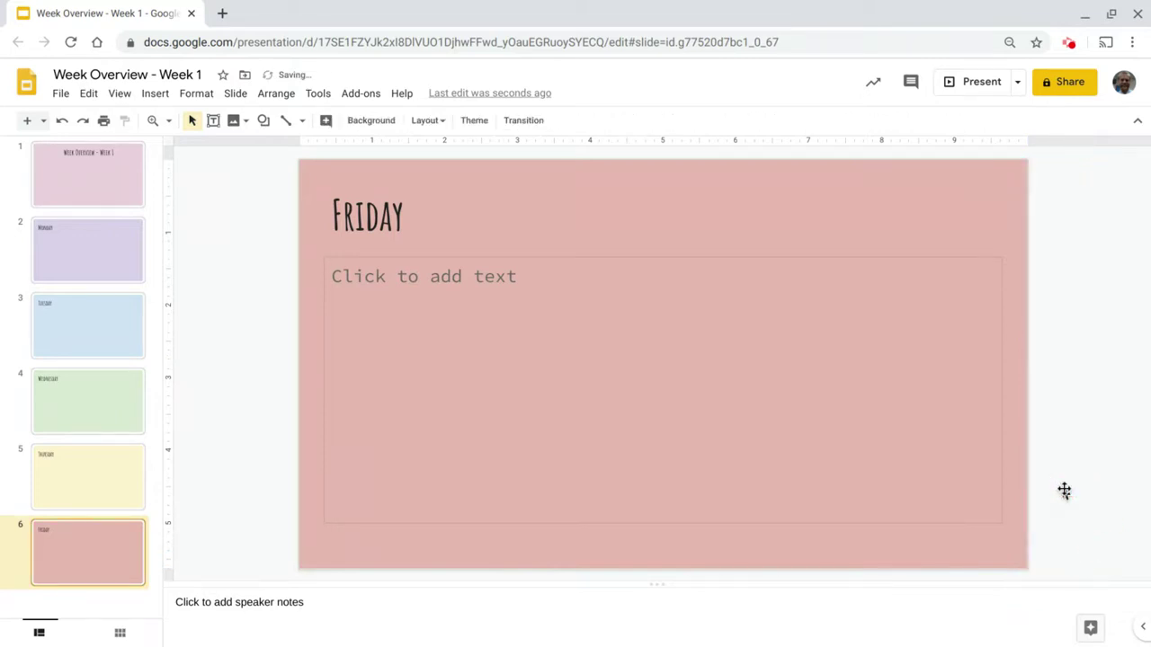
key(ctrl+v)
click(1105, 518)
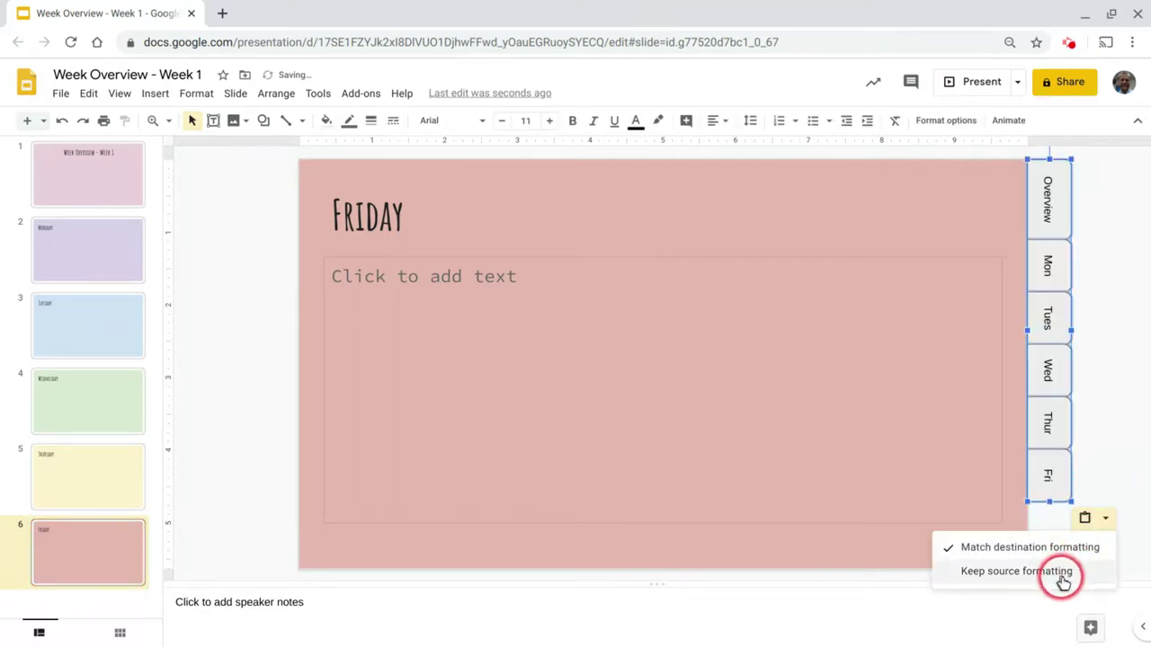
click(1086, 535)
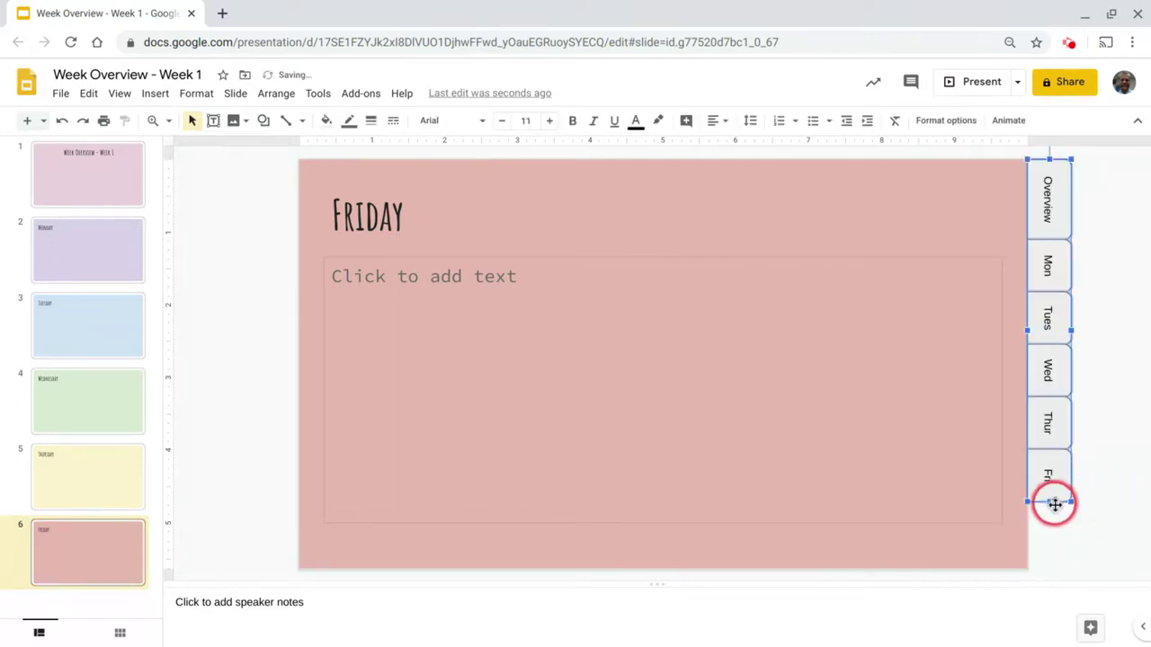
drag(1052, 504, 1050, 571)
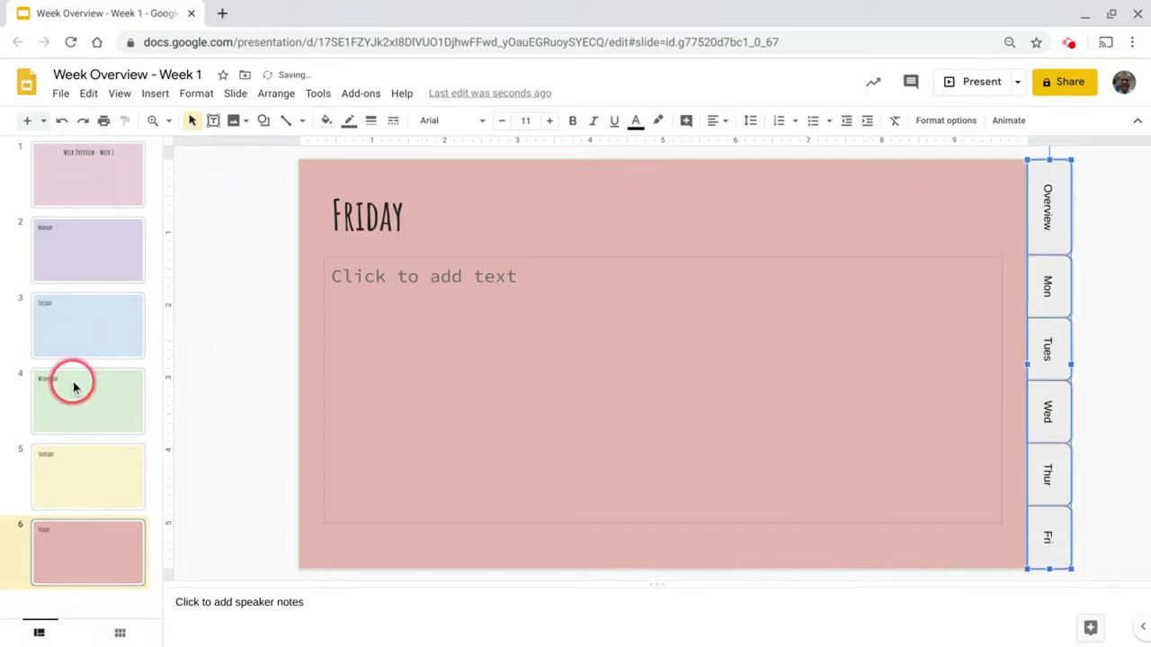
click(83, 171)
click(90, 225)
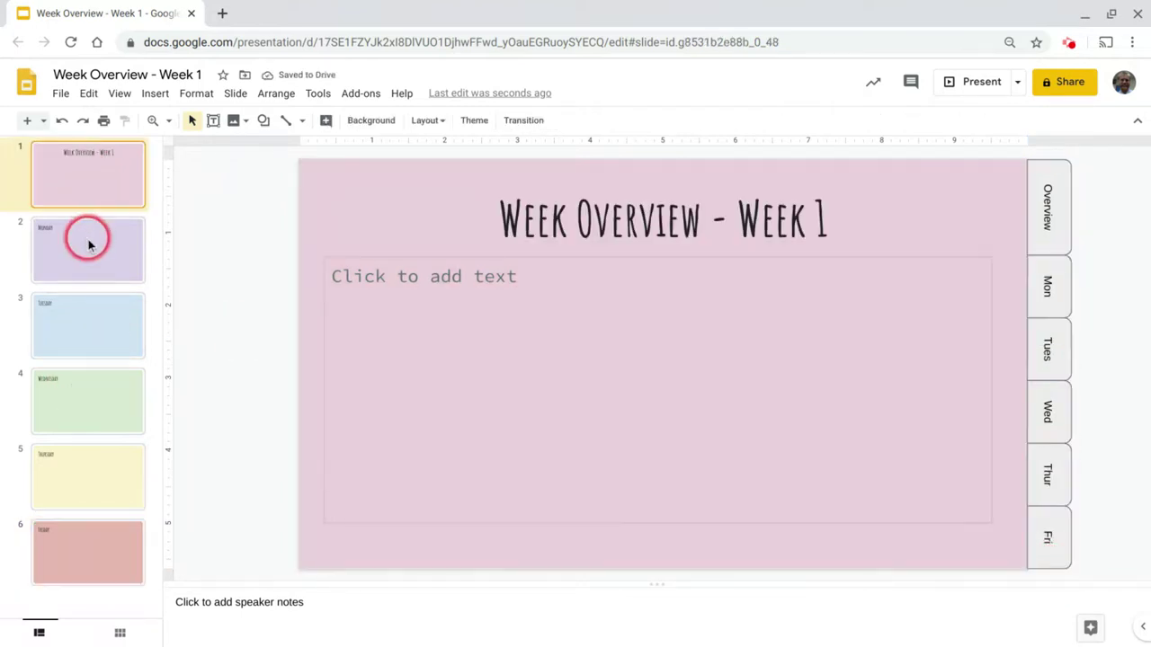
- Publish the deck to the web, load its public link in a new tab, then close the publish dialog
click(92, 192)
click(60, 96)
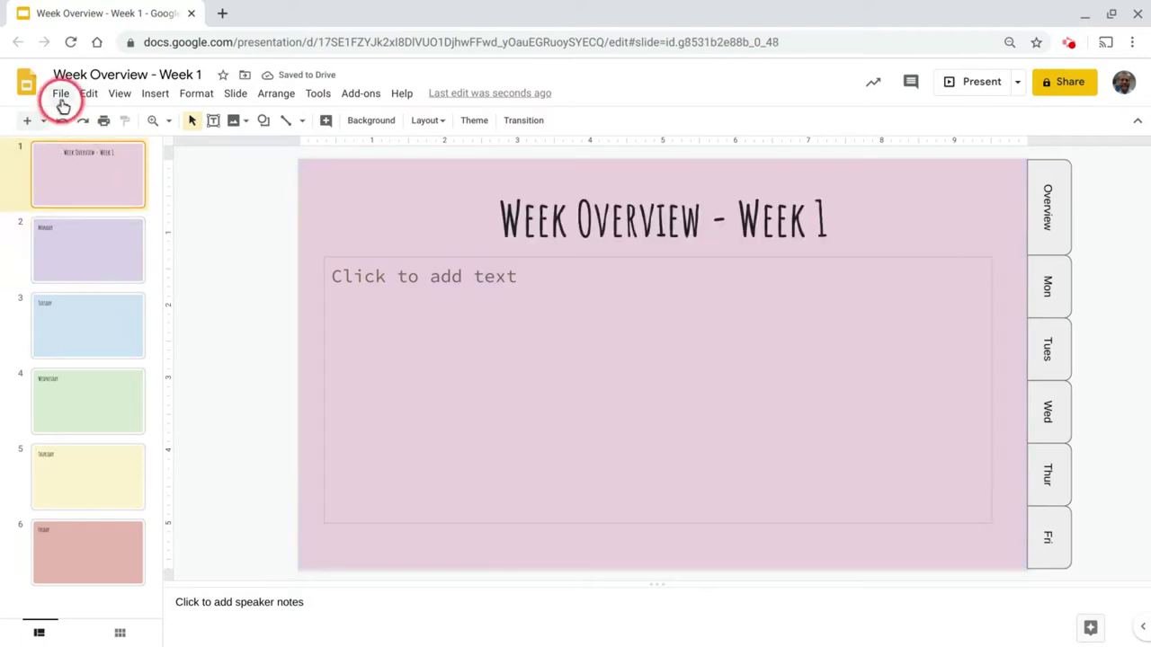
click(116, 478)
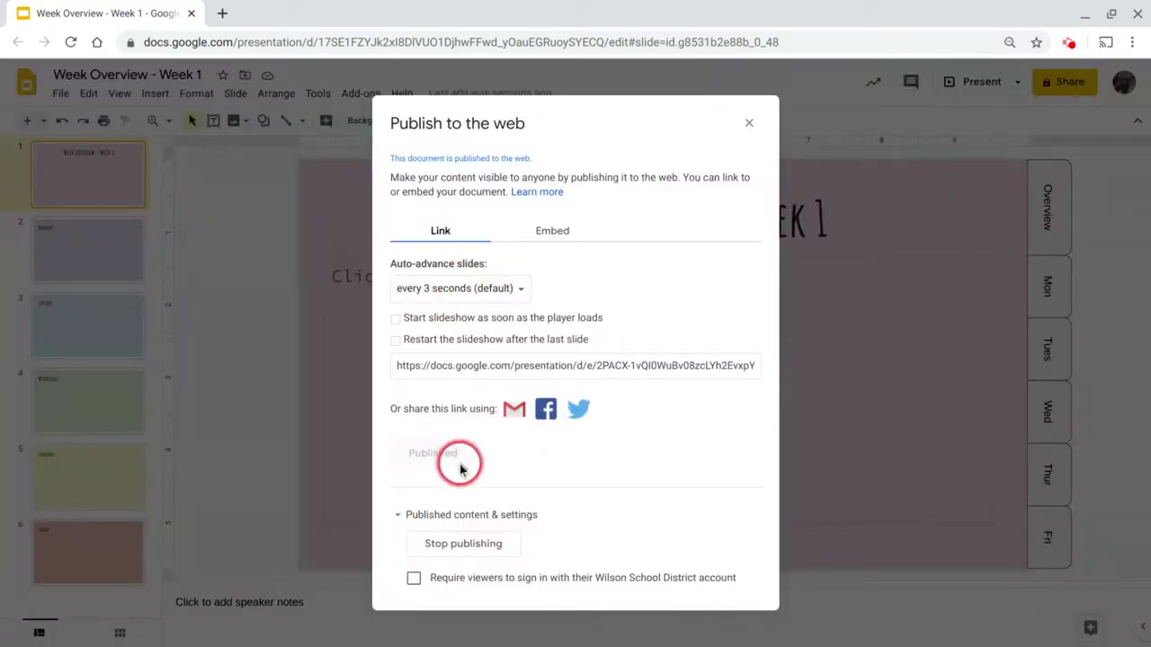
click(497, 366)
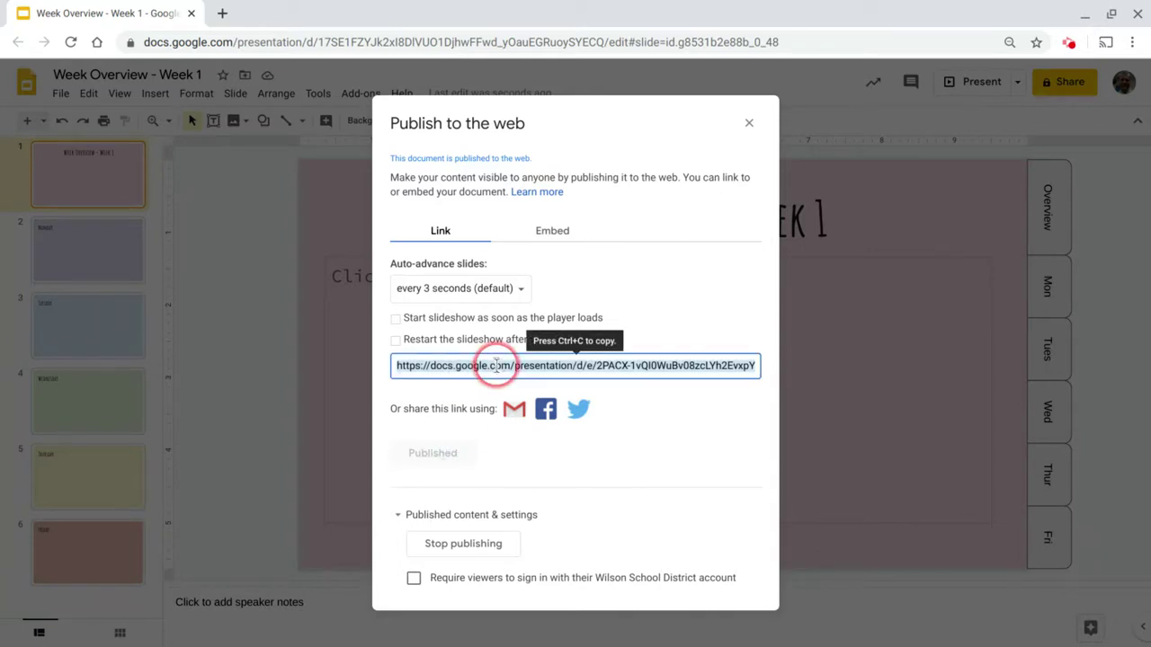
key(ctrl+t)
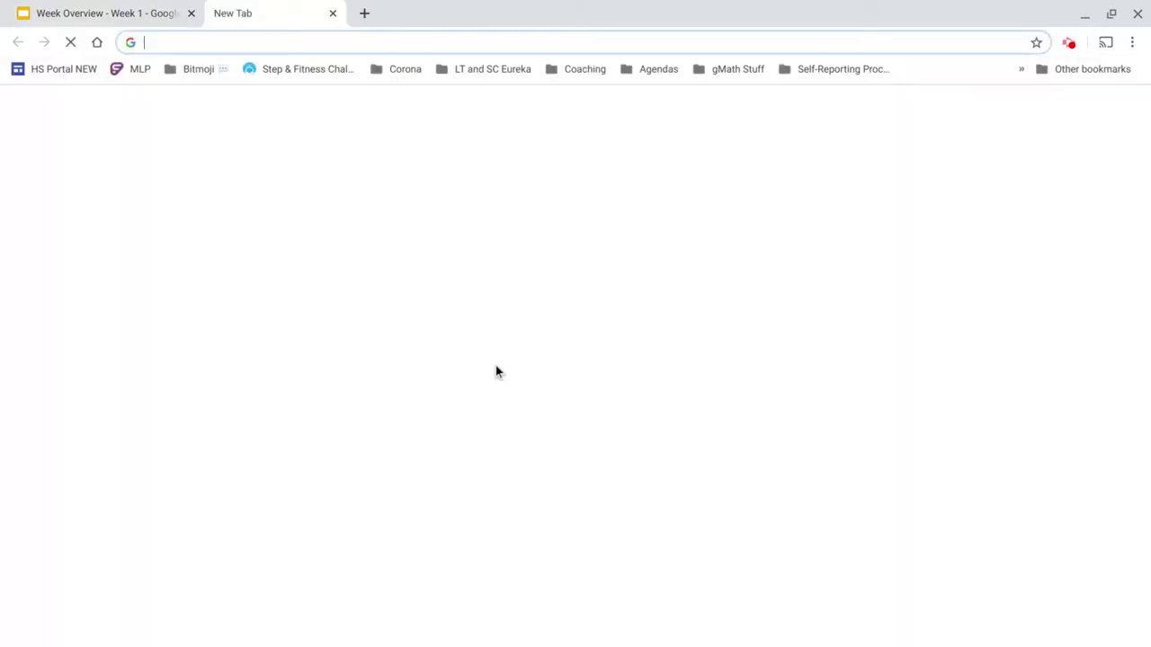
key(ctrl+v)
key(Return)
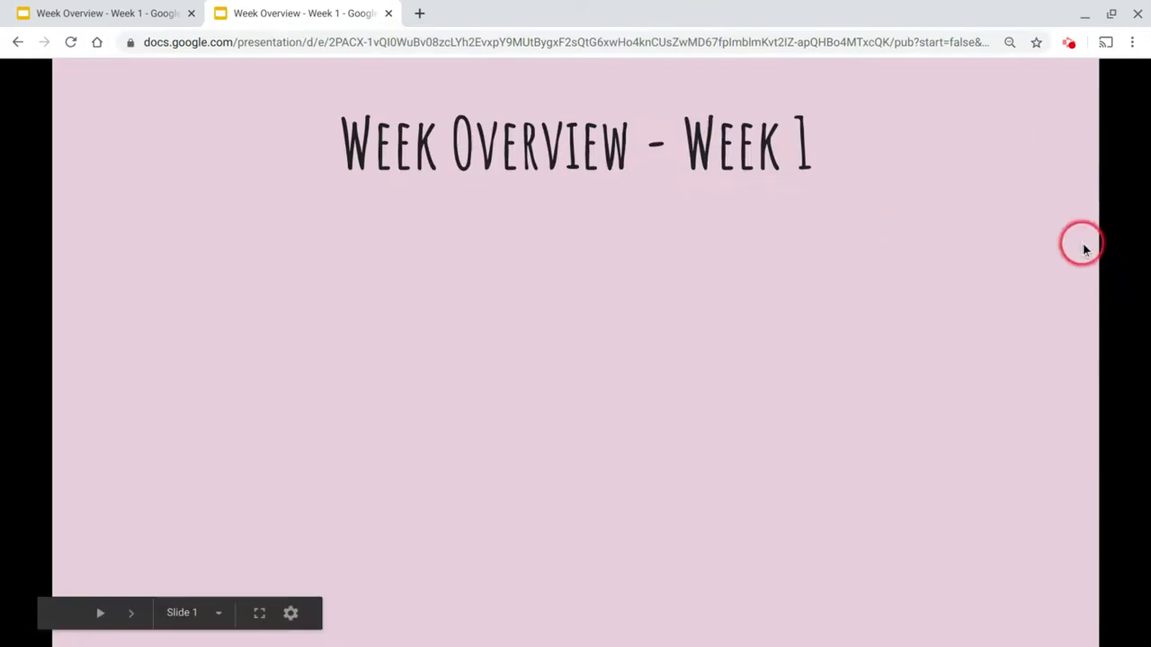
click(79, 12)
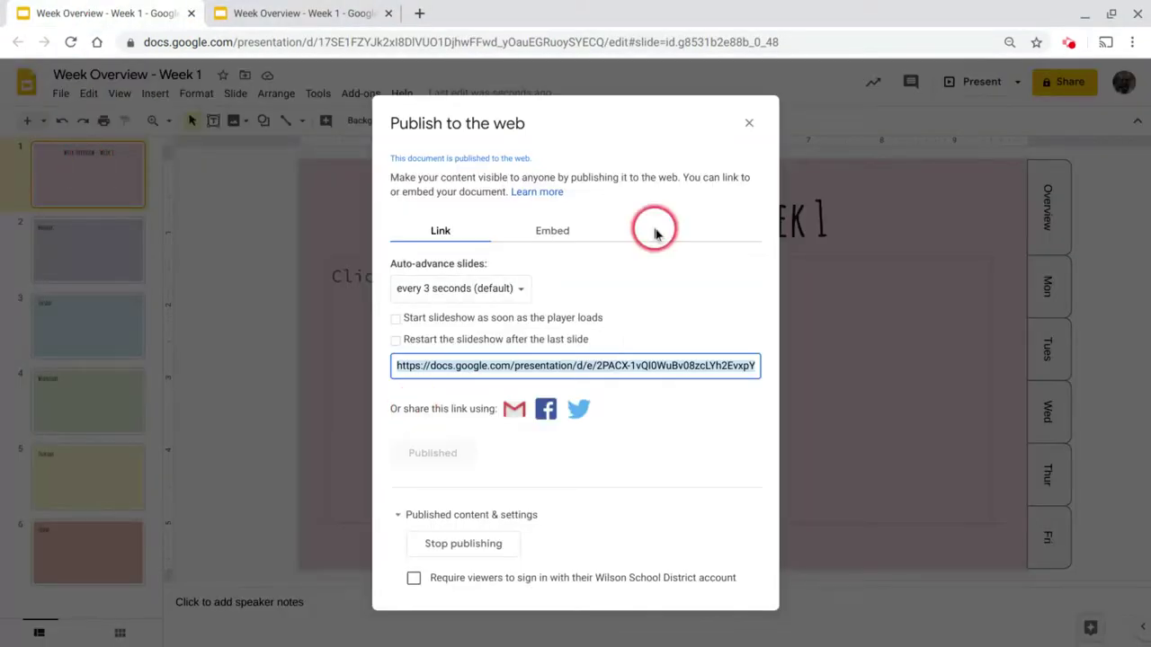
click(747, 124)
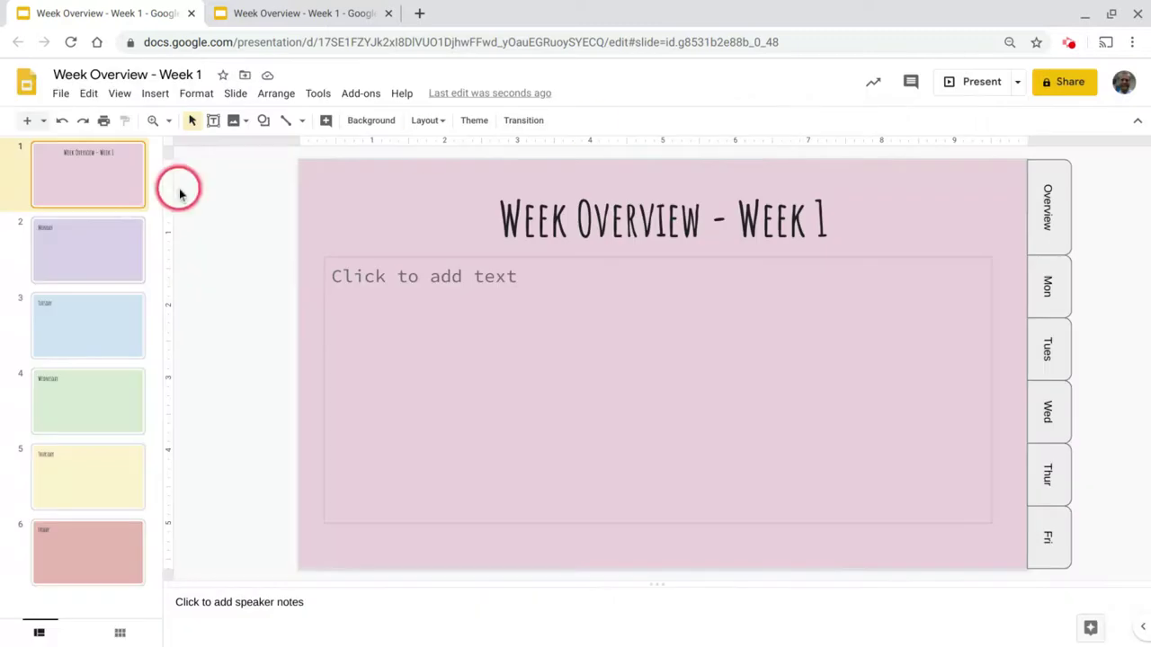
- Shift the tab column slightly left on the Week Overview title slide and the Monday slide
click(102, 223)
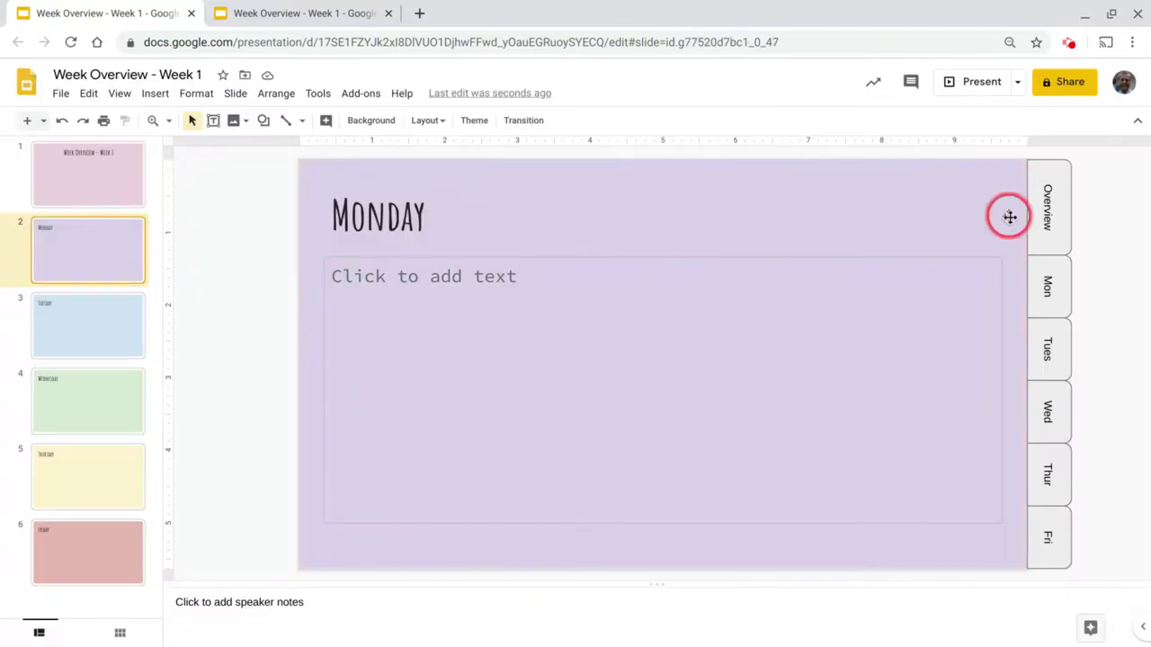
click(126, 178)
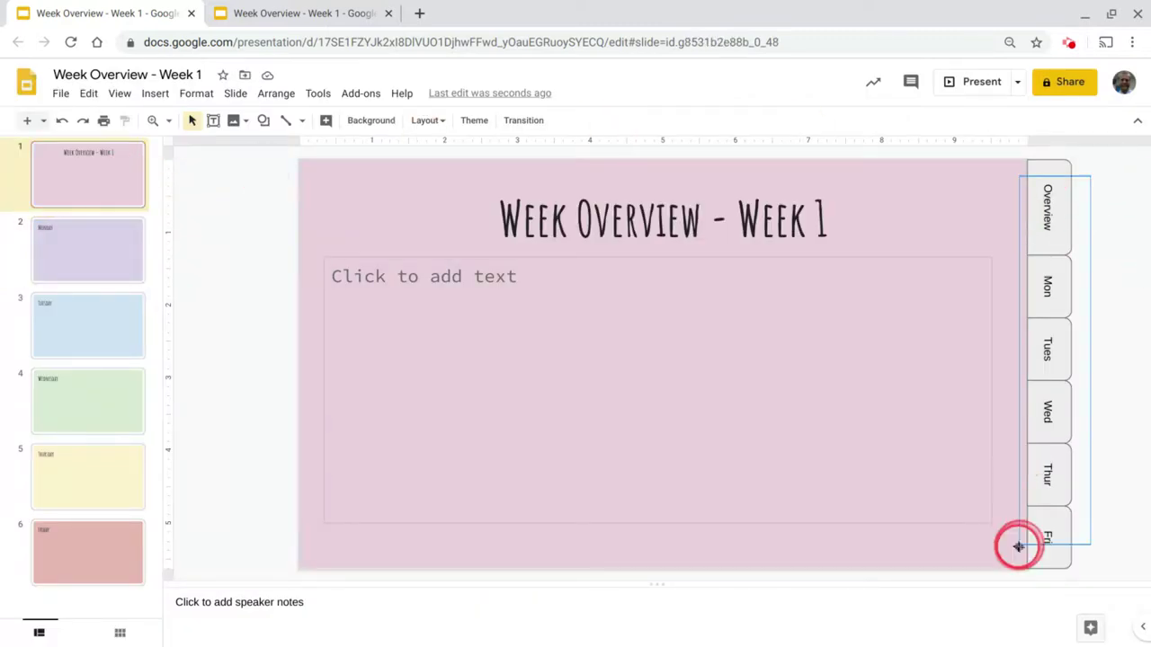
drag(1019, 553, 977, 552)
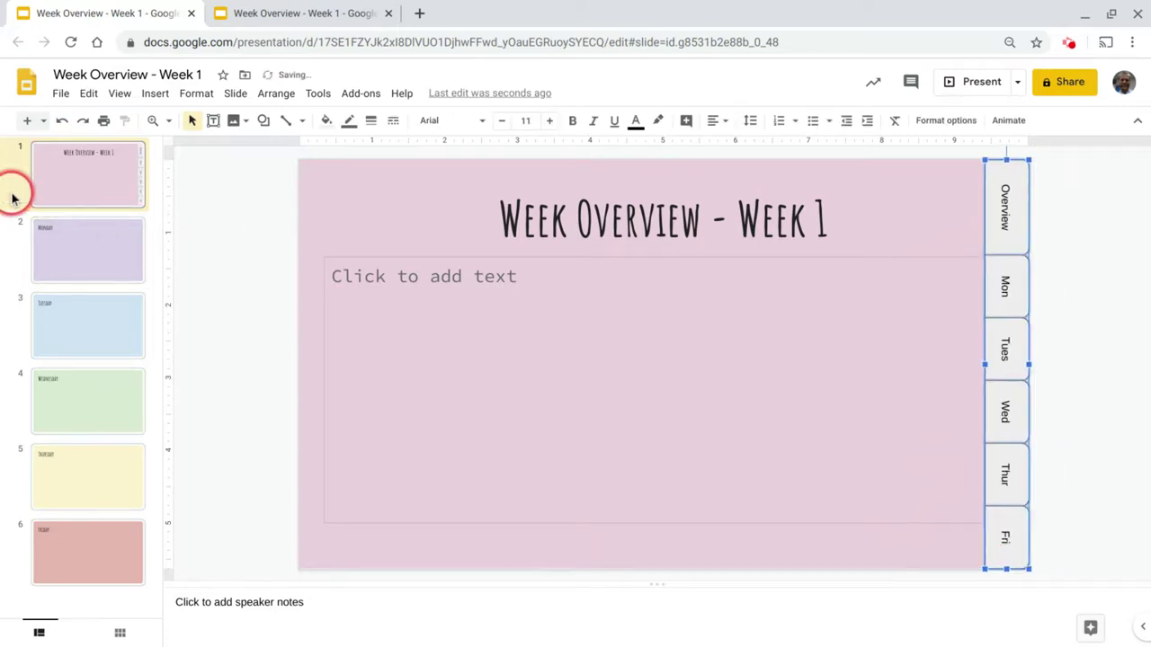
click(113, 286)
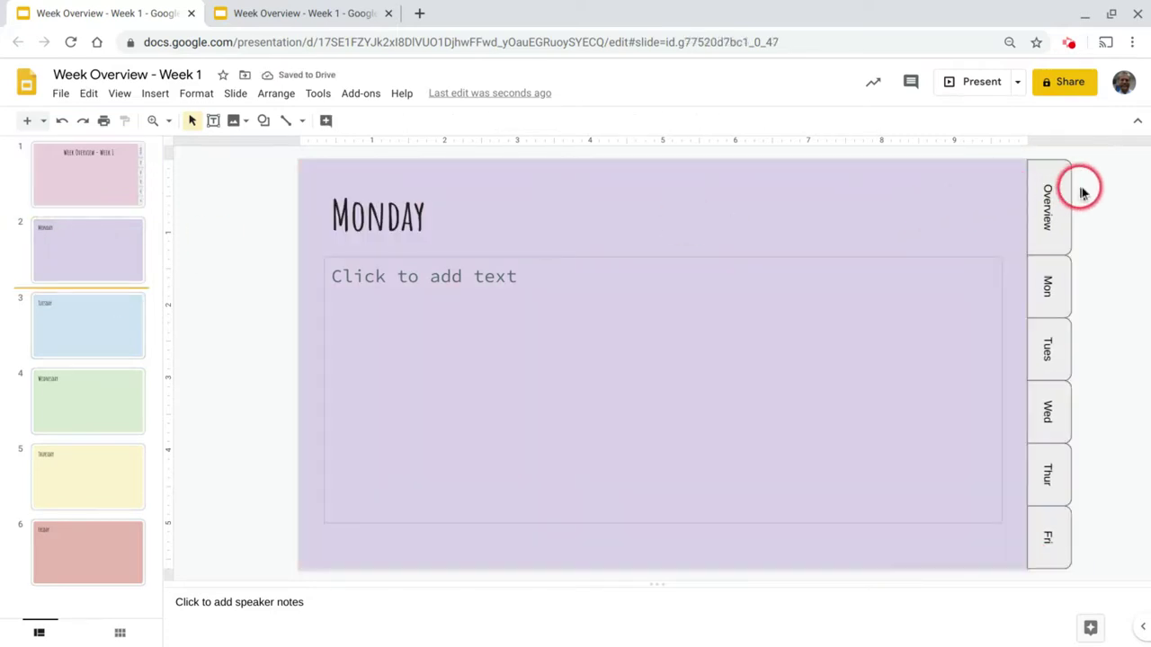
drag(1033, 534, 995, 534)
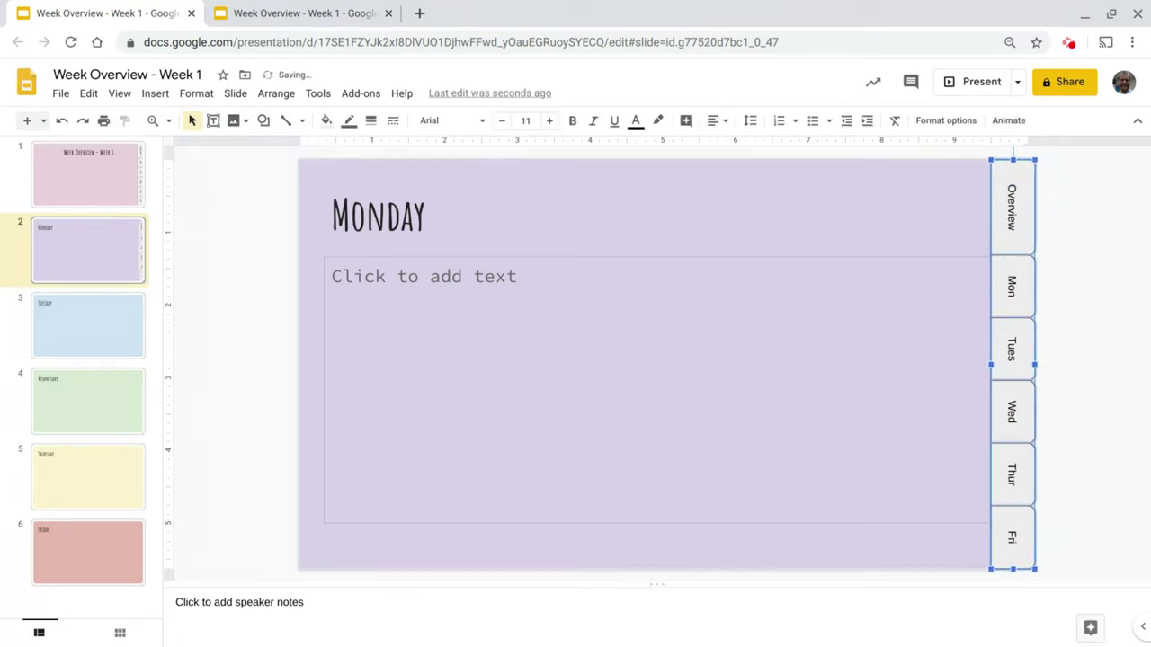
click(95, 333)
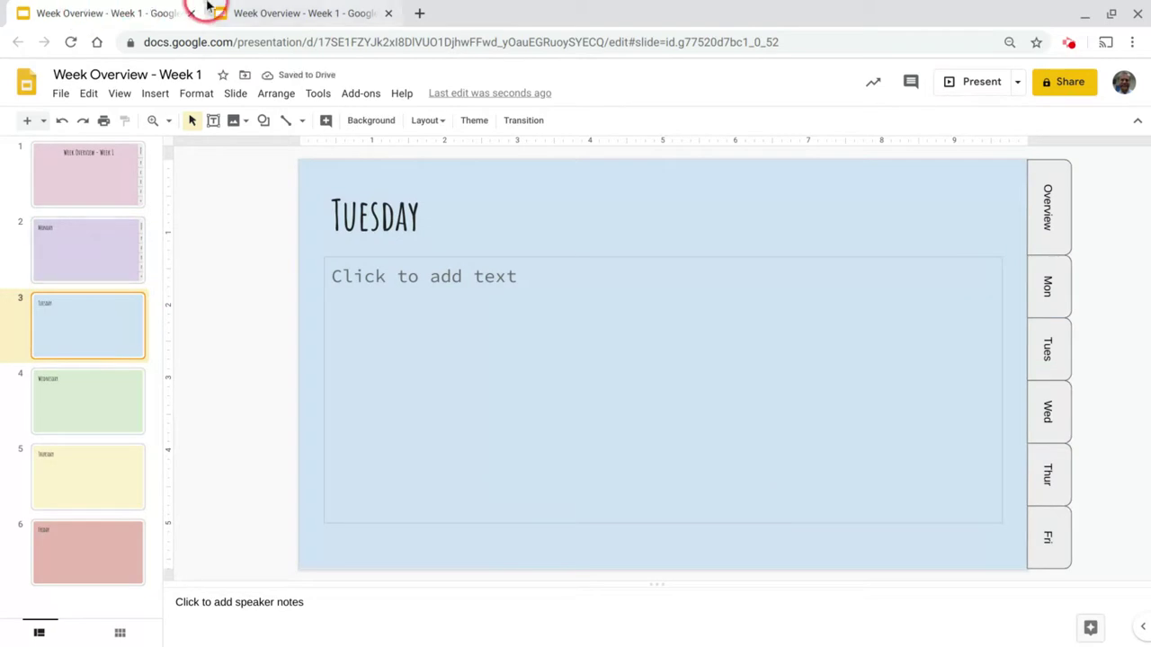
- In the published presentation, check the Overview, Mon, Overview and Tues tab links
click(293, 11)
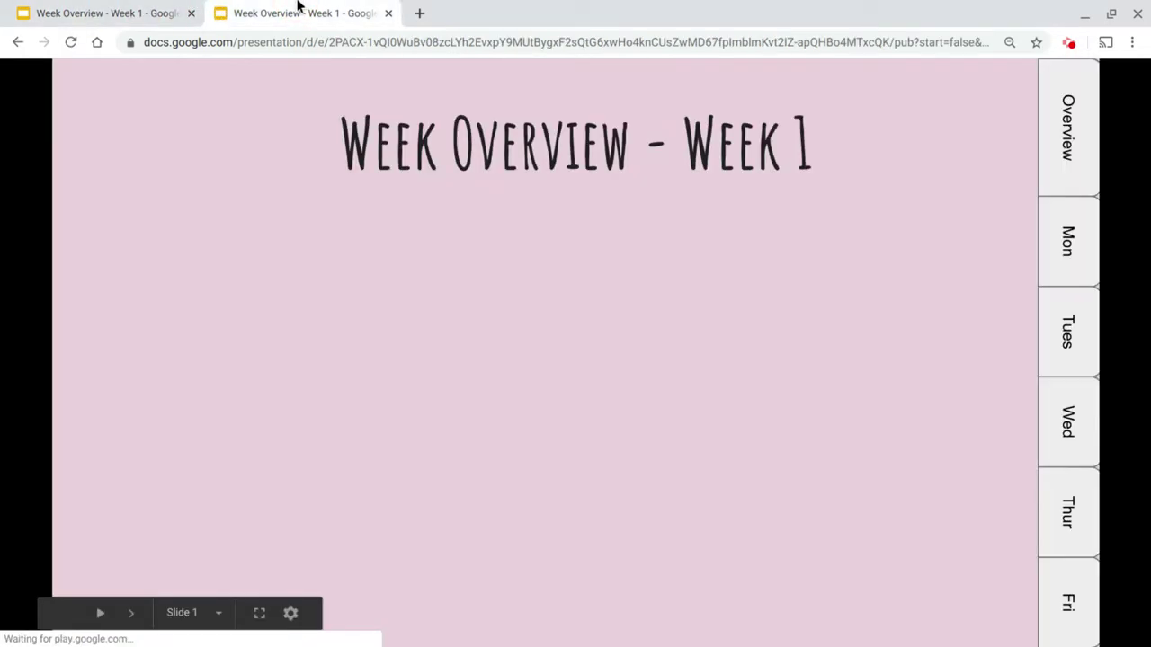
click(1057, 142)
click(1096, 243)
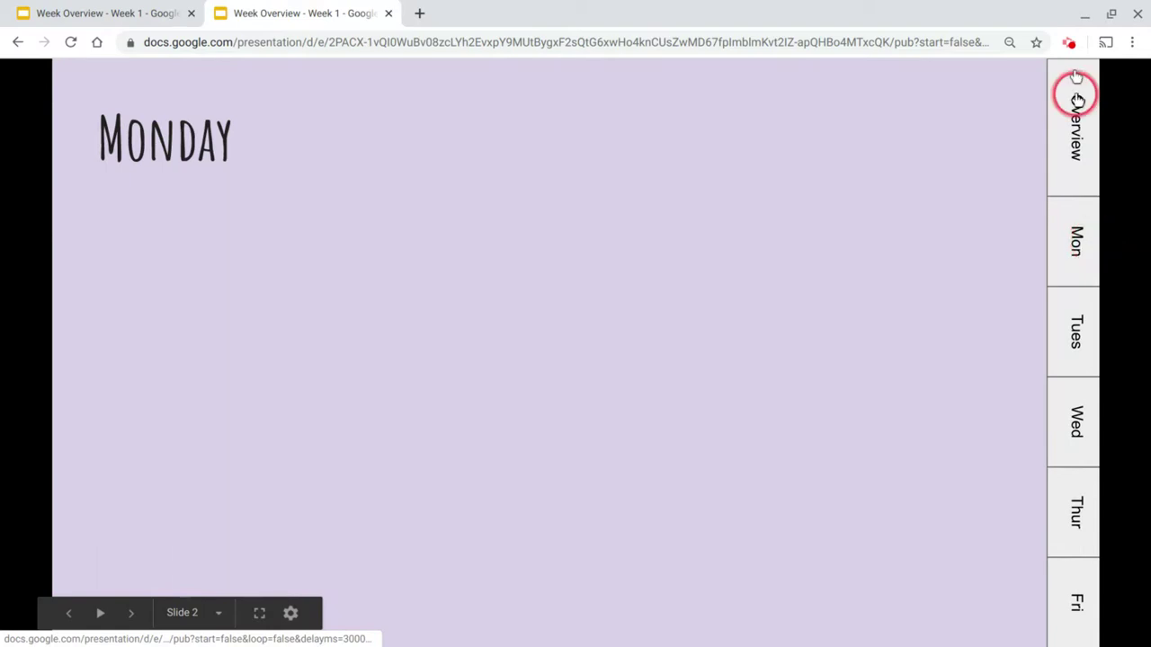
click(1094, 142)
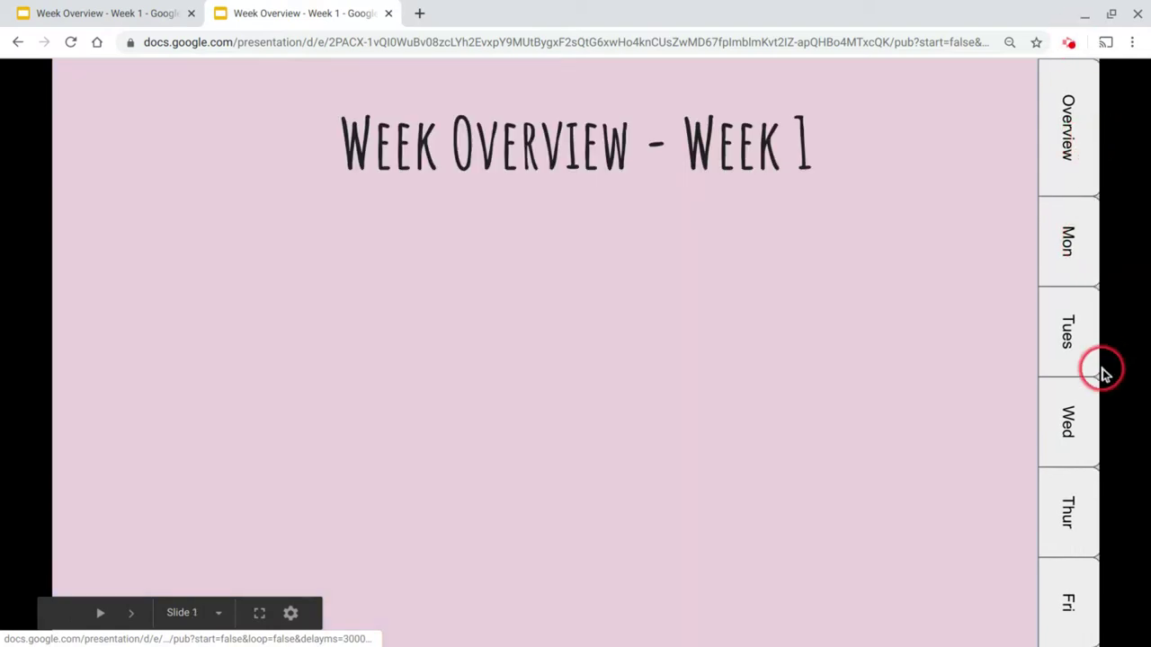
click(1094, 344)
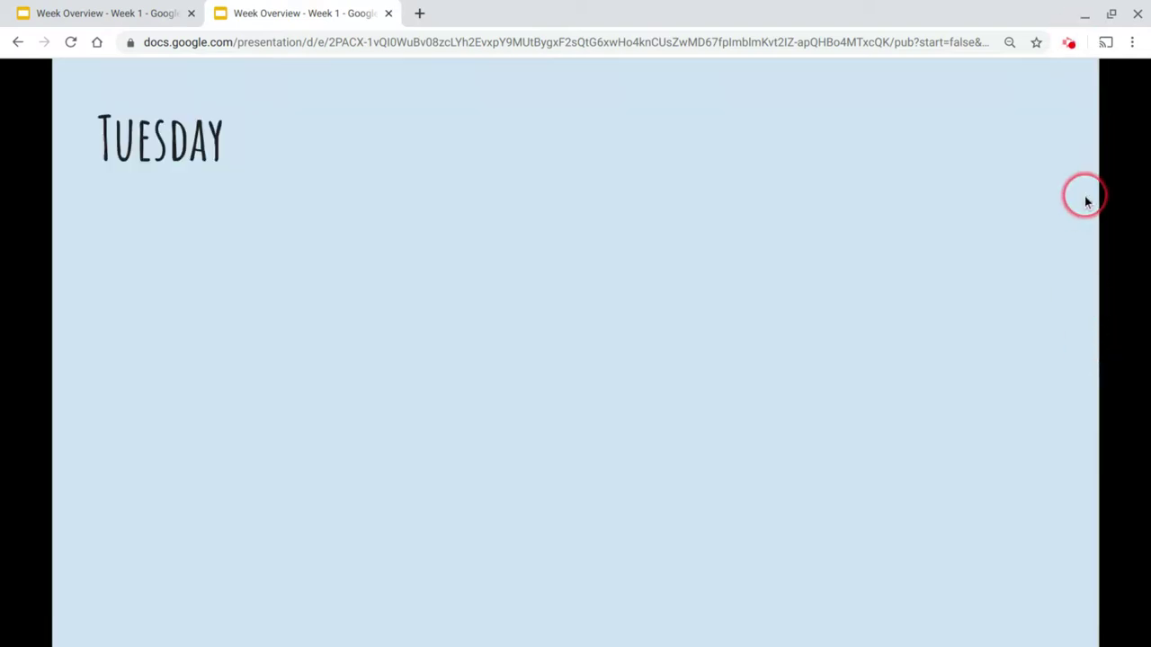